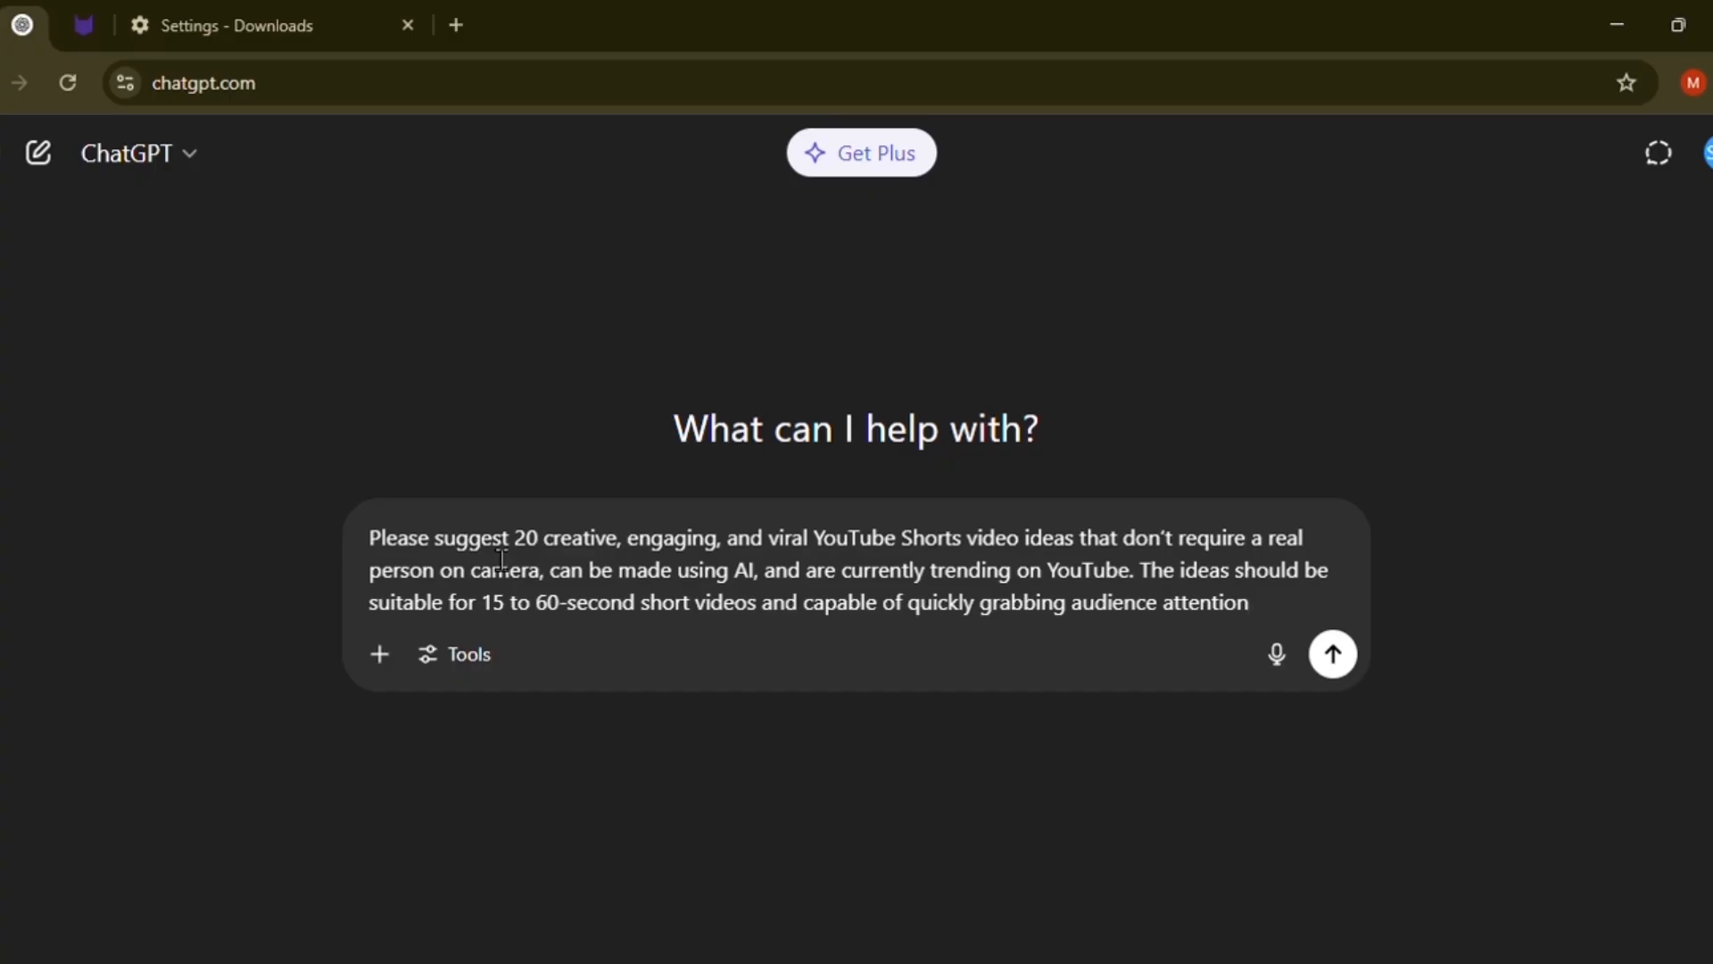
Request 20 creative, viral YouTube Shorts ideas made with AI and no real person, lasting 15 to 60 seconds, and review the list
key("Return")
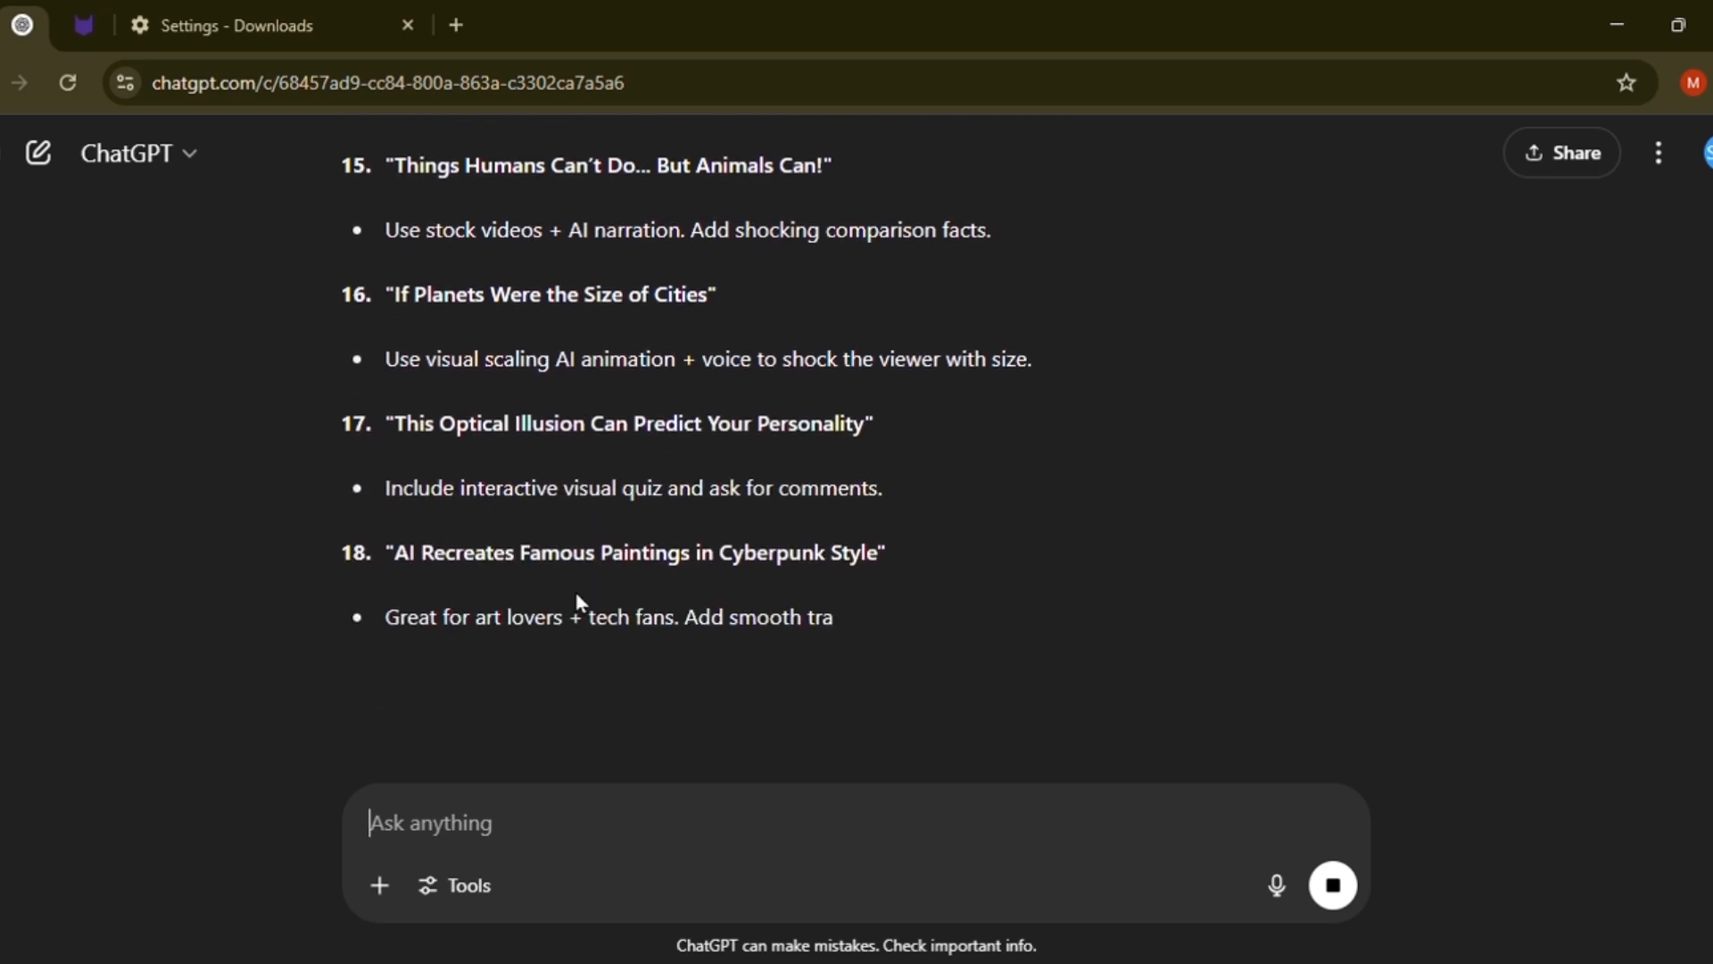
scroll(576, 591, "up", 20)
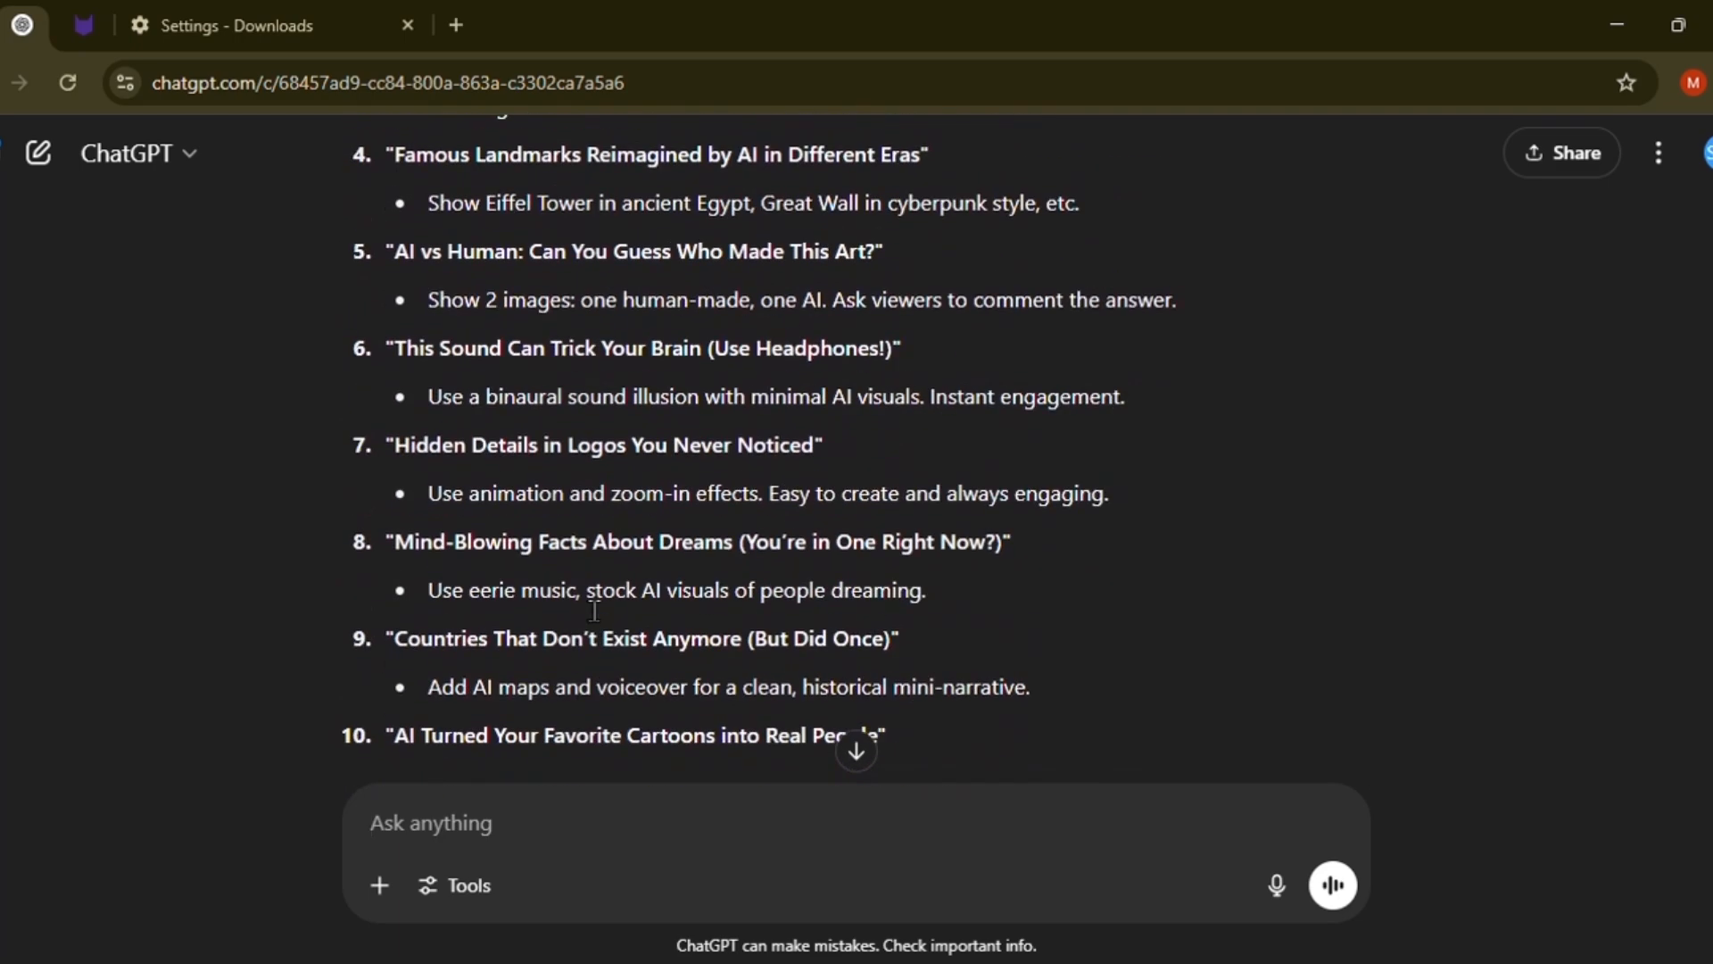
scroll(473, 567, "up", 2)
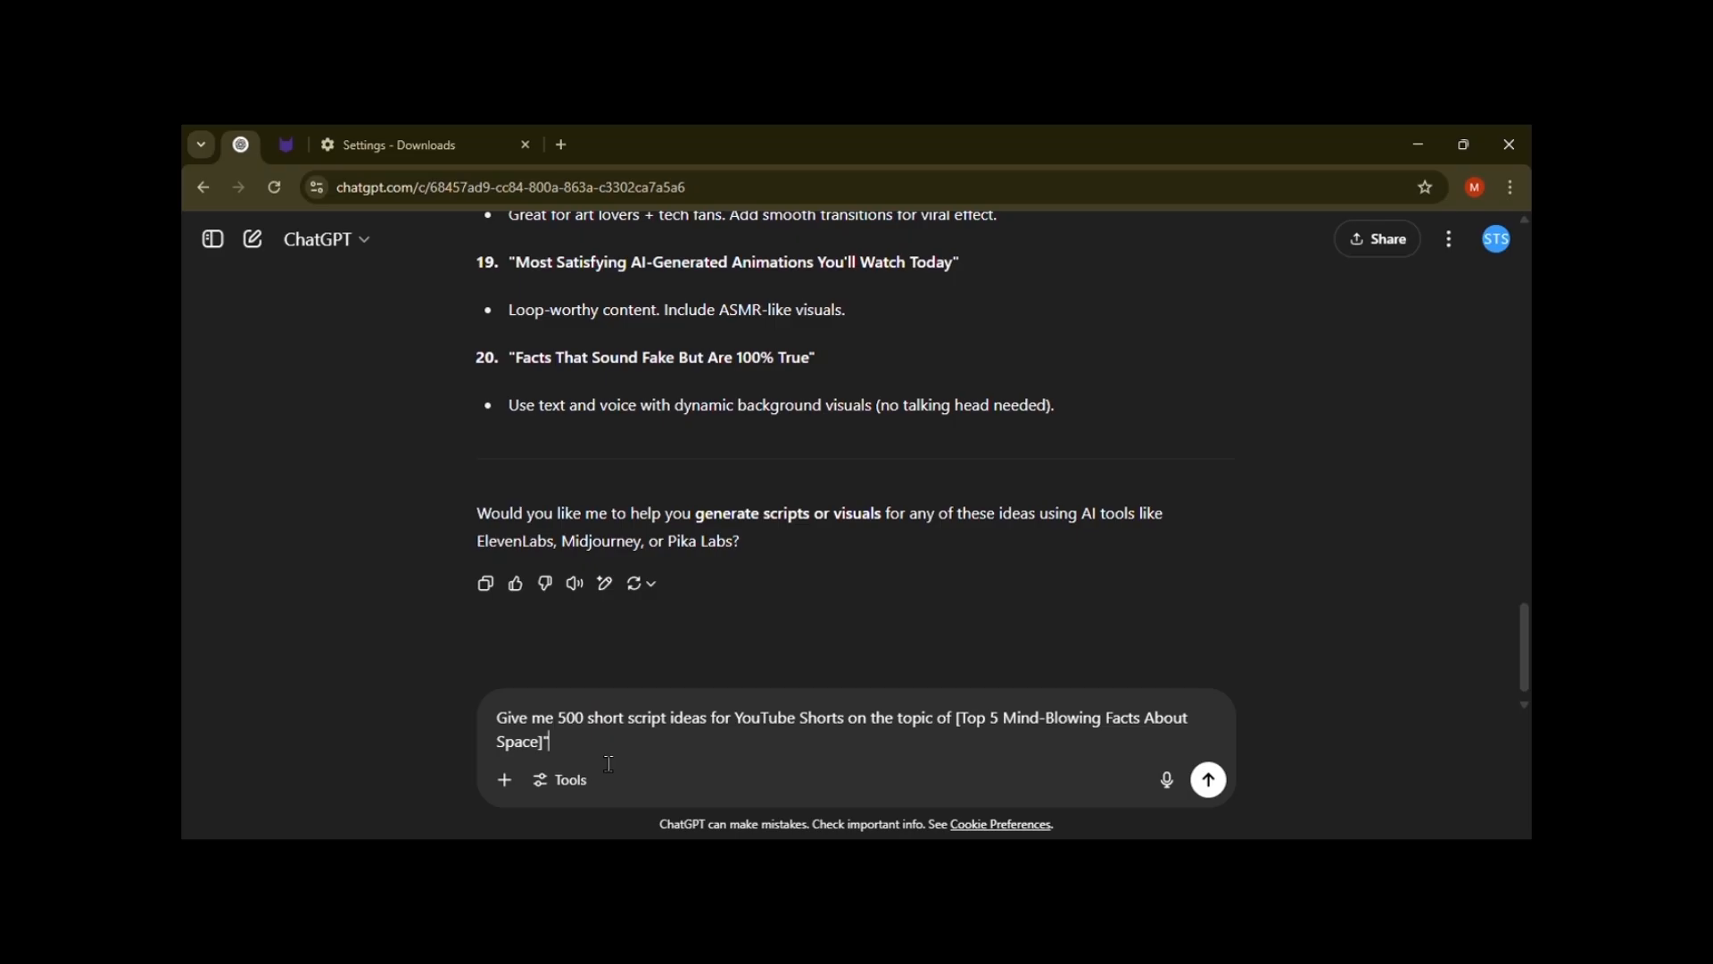
Request 500 short script ideas for YouTube Shorts on "Top 5 Mind-Blowing Facts About Space" and look through the titles
key("Return")
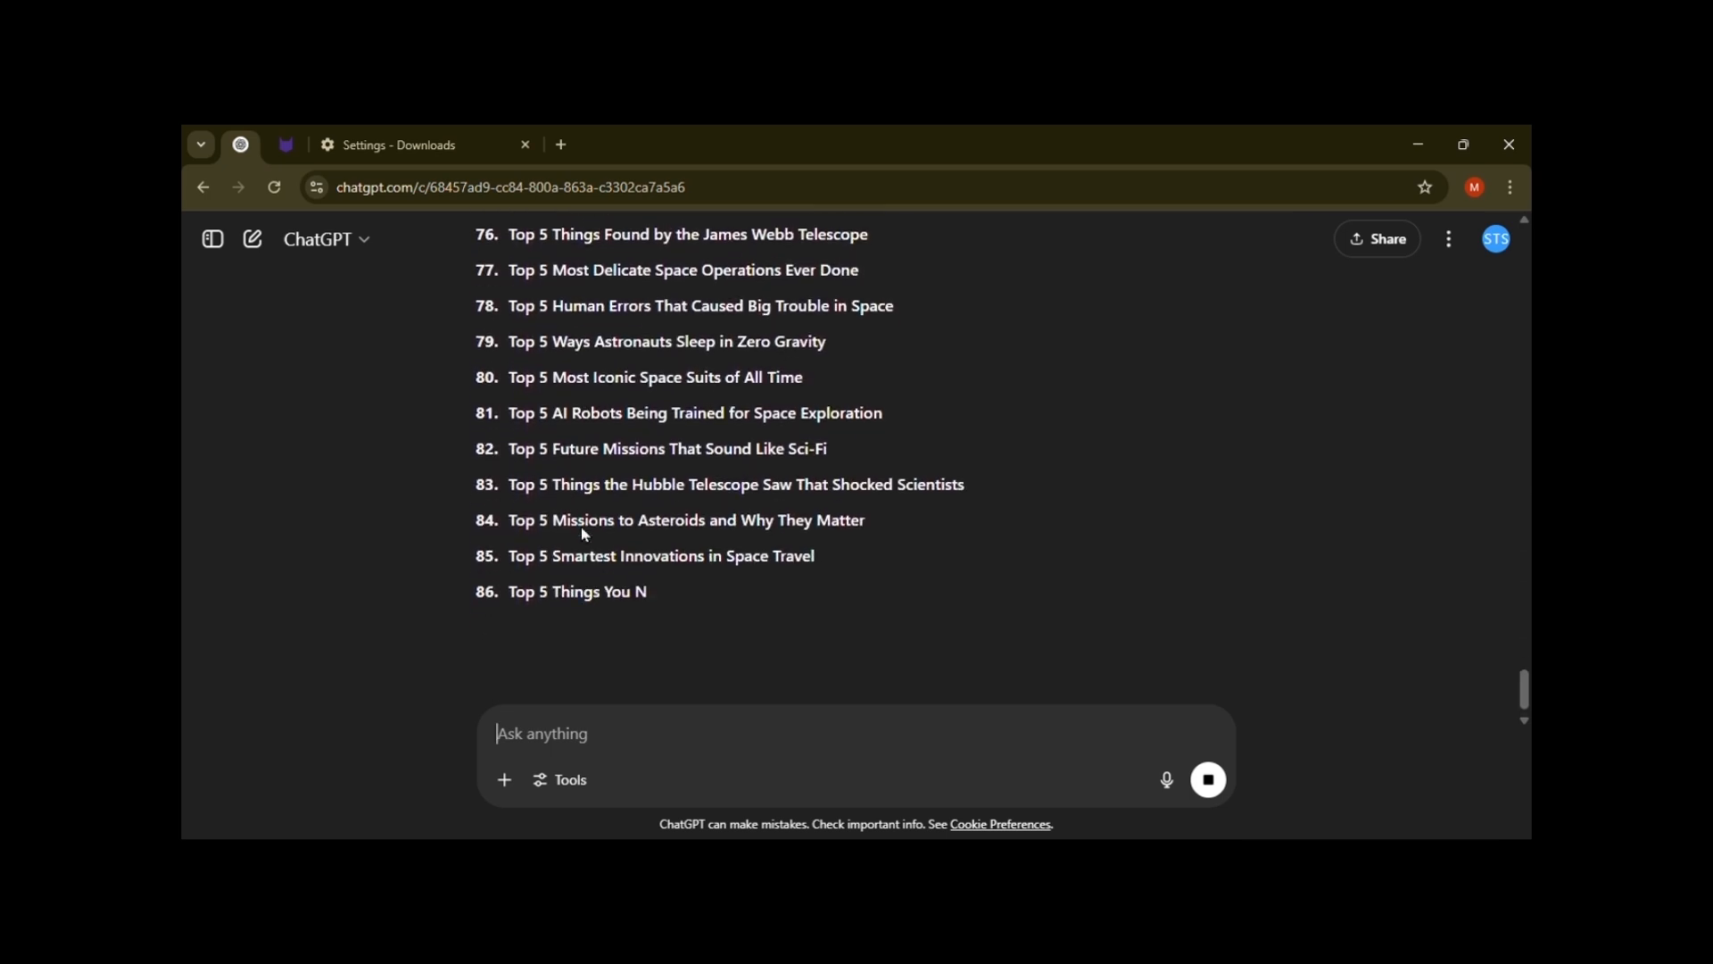
scroll(597, 539, "up", 10)
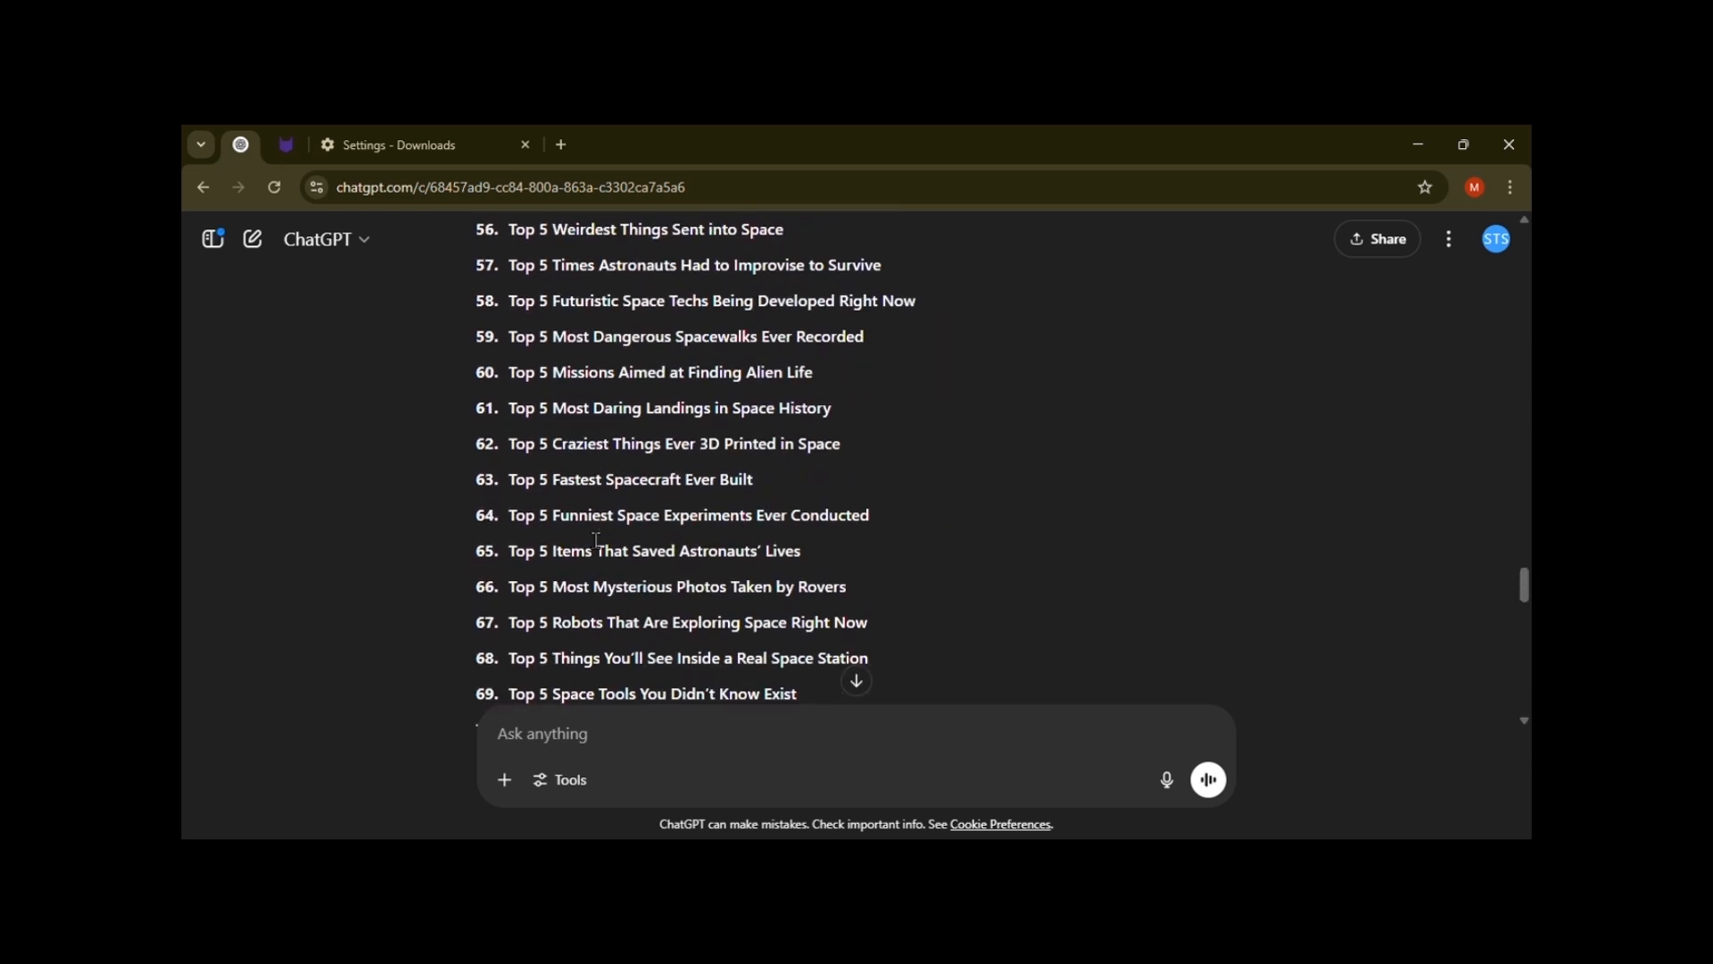
scroll(596, 539, "up", 13)
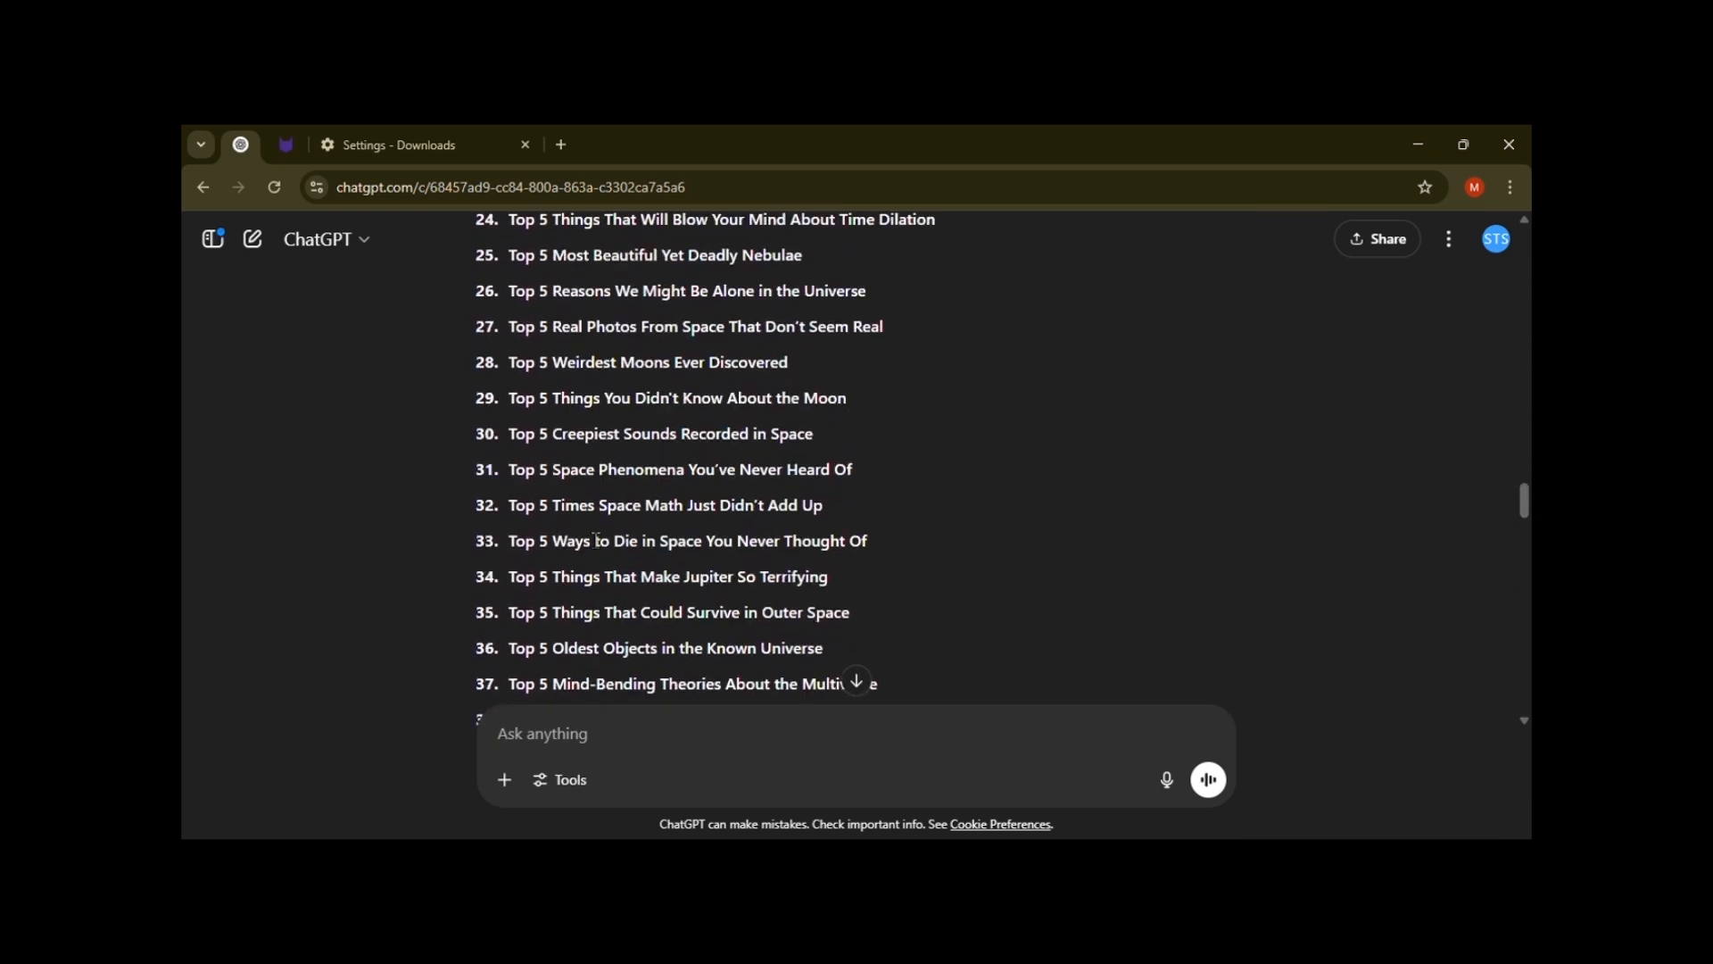
scroll(596, 539, "up", 10)
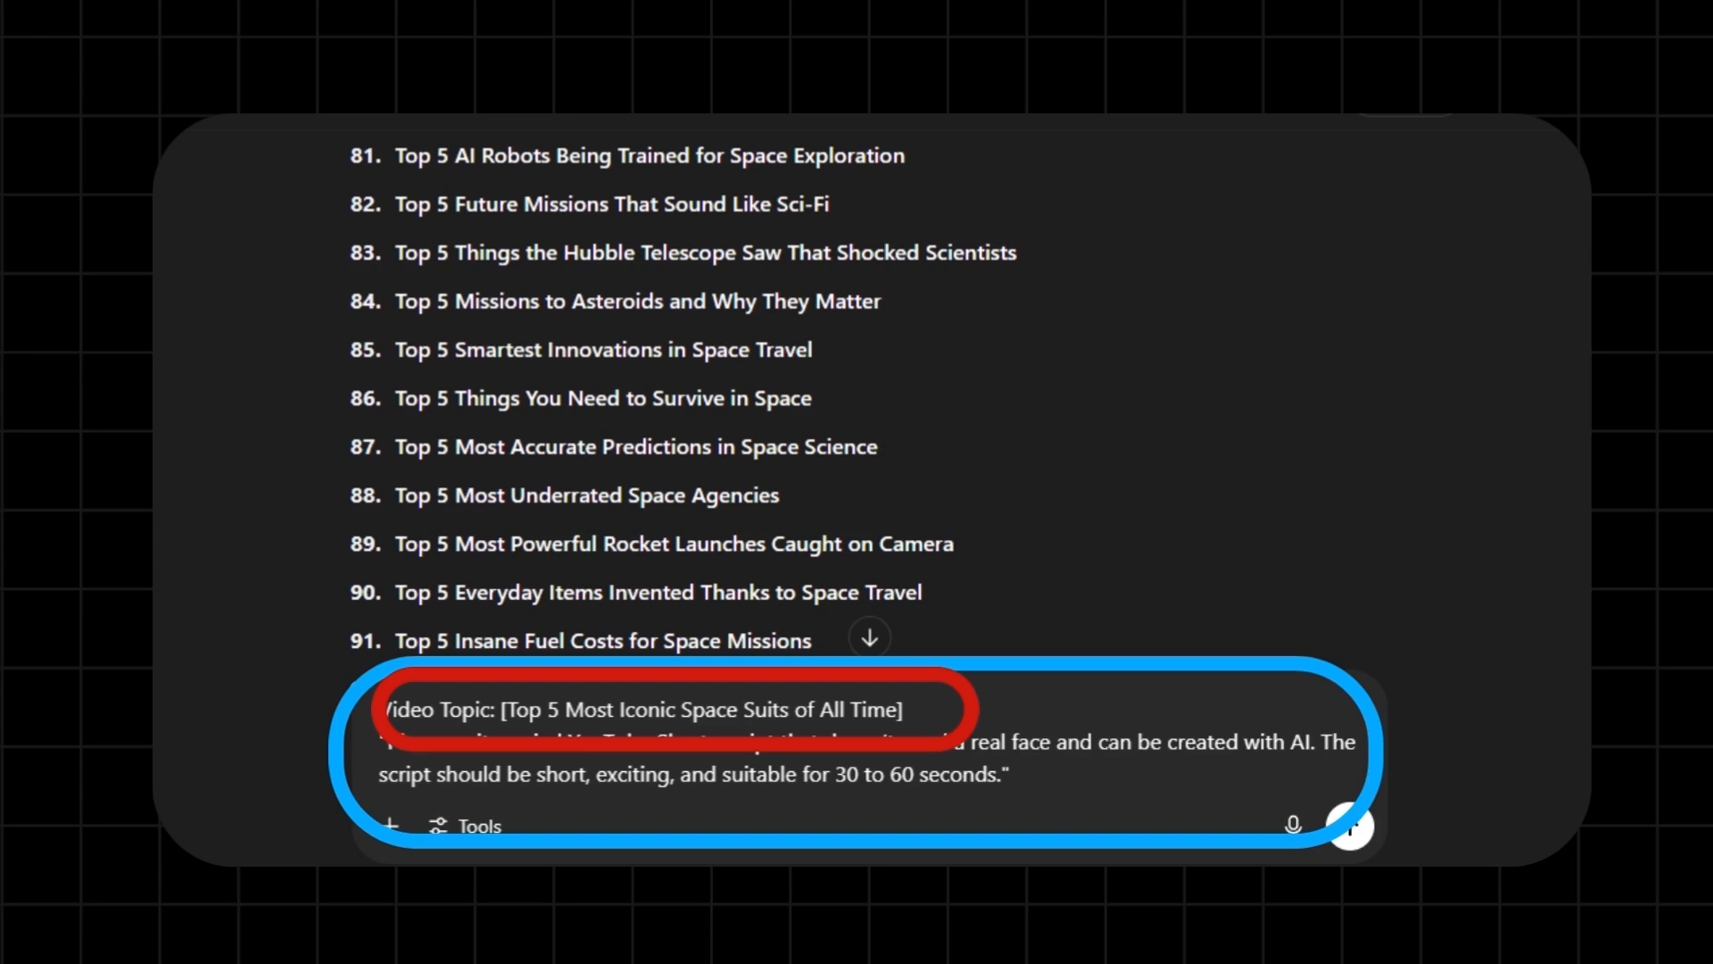
Request a faceless 30 to 60 second Shorts script on "Top 5 Most Iconic Space Suits of All Time" and copy the script text
key("Return")
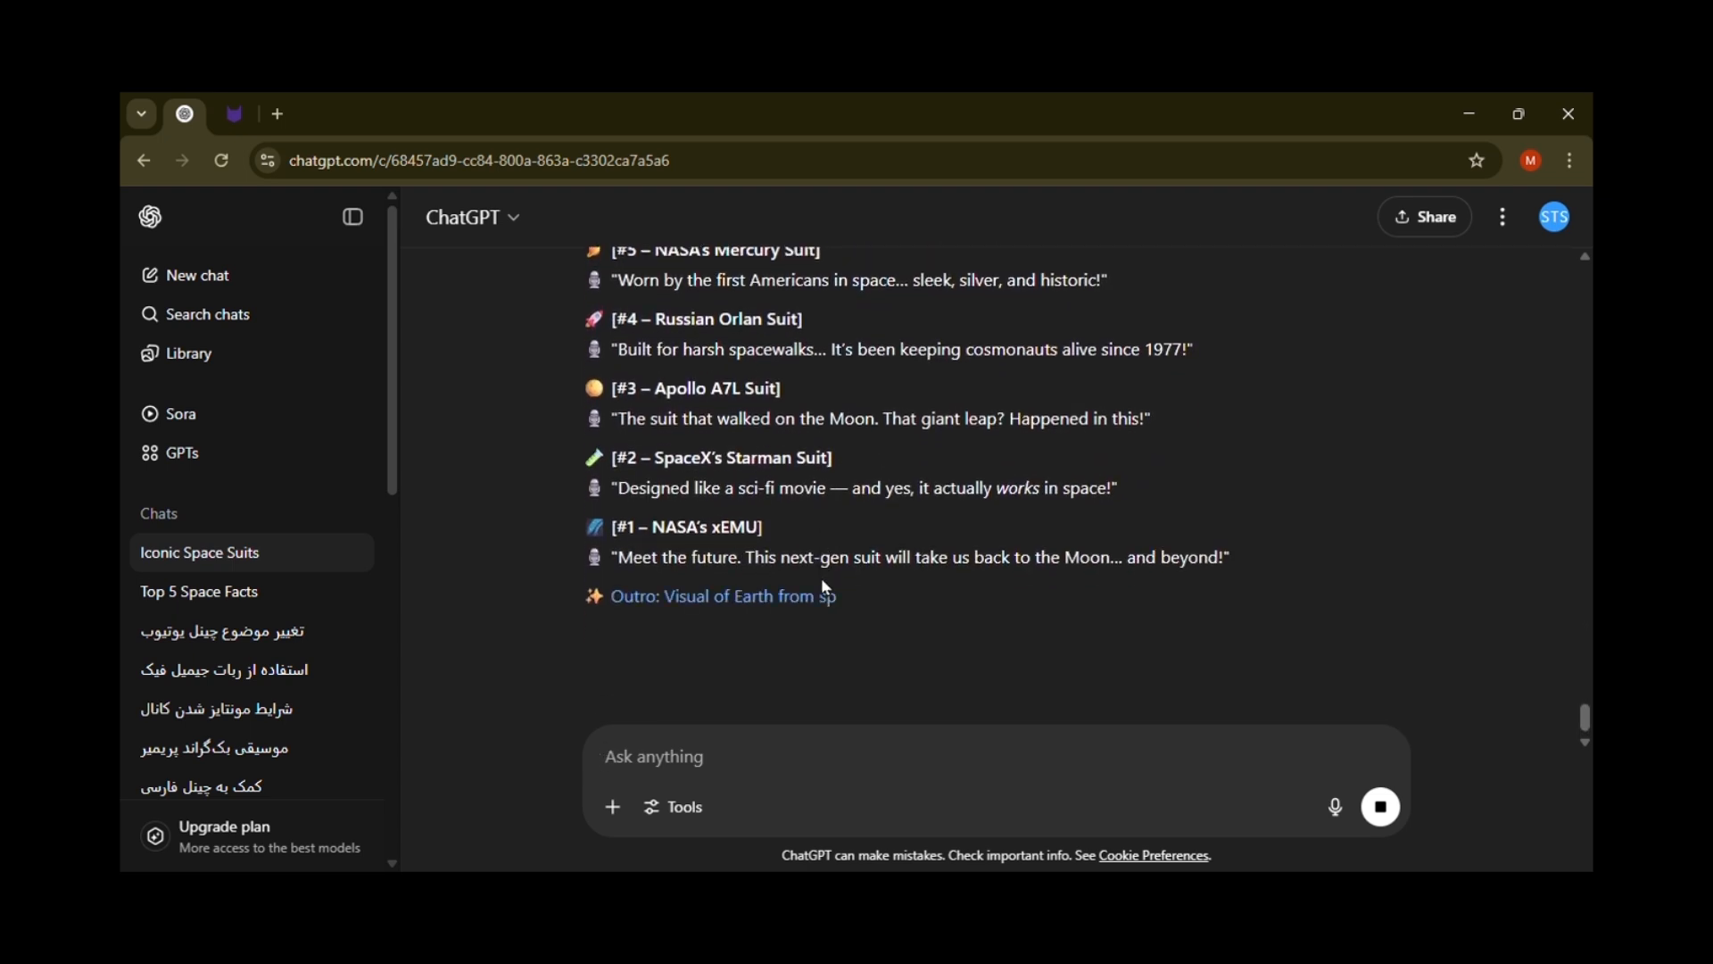
scroll(826, 587, "up", 5)
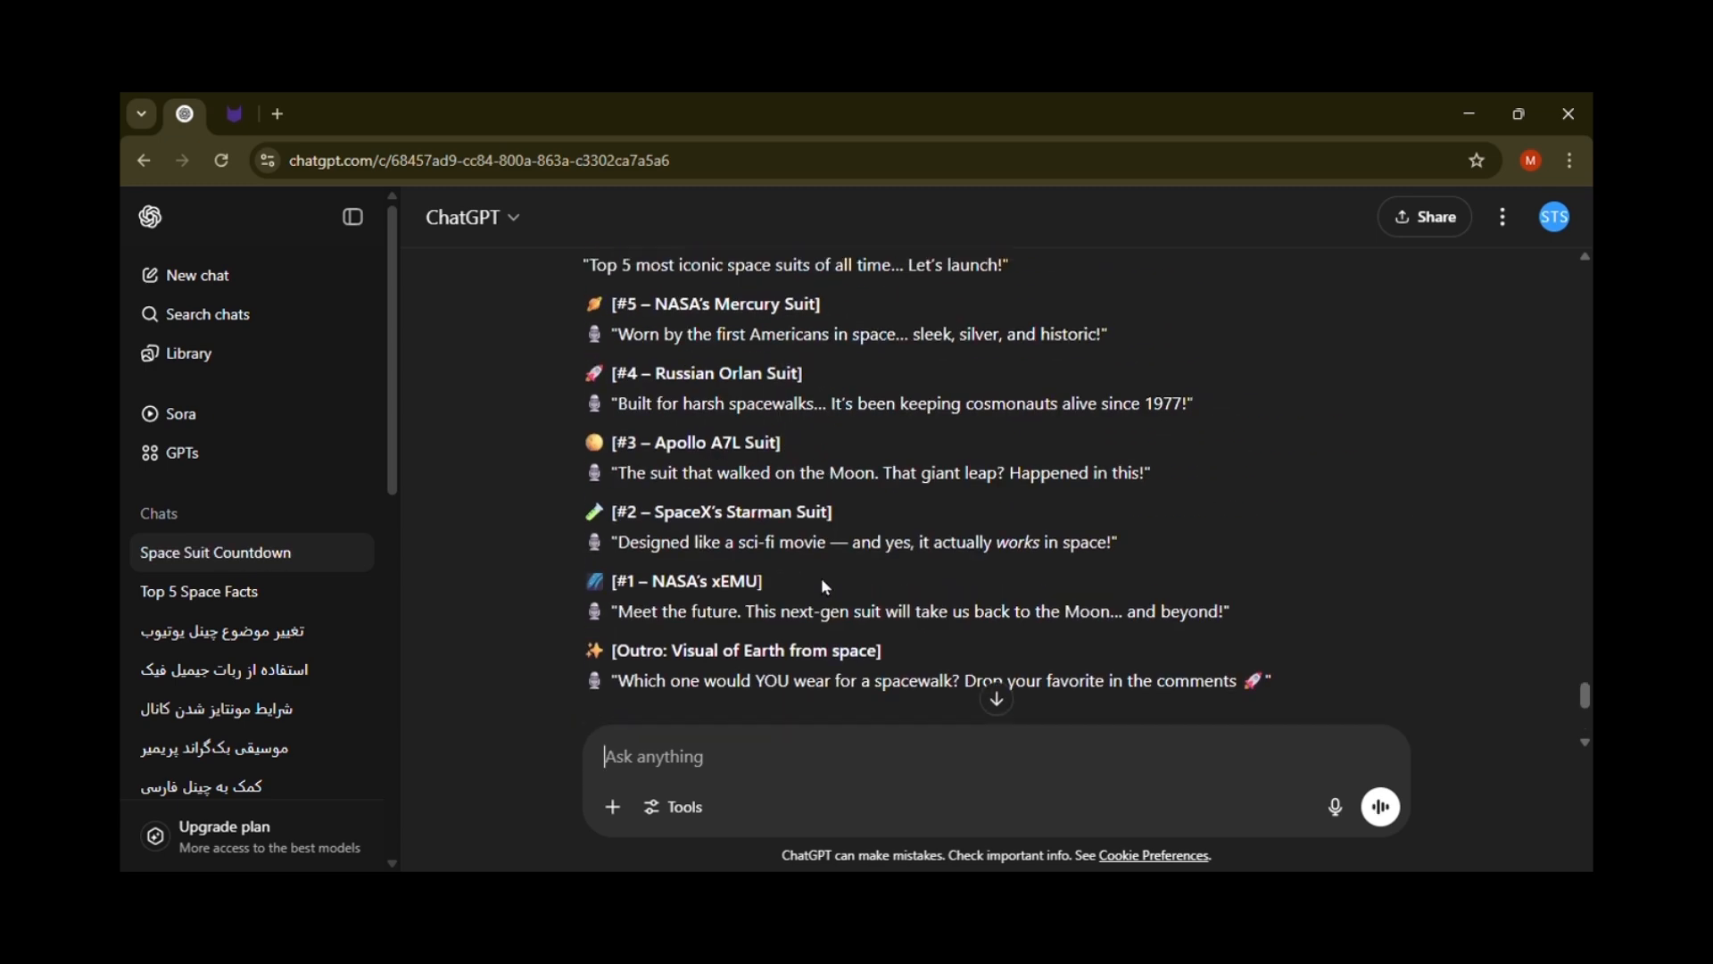
left_click_drag(589, 366, 1291, 564)
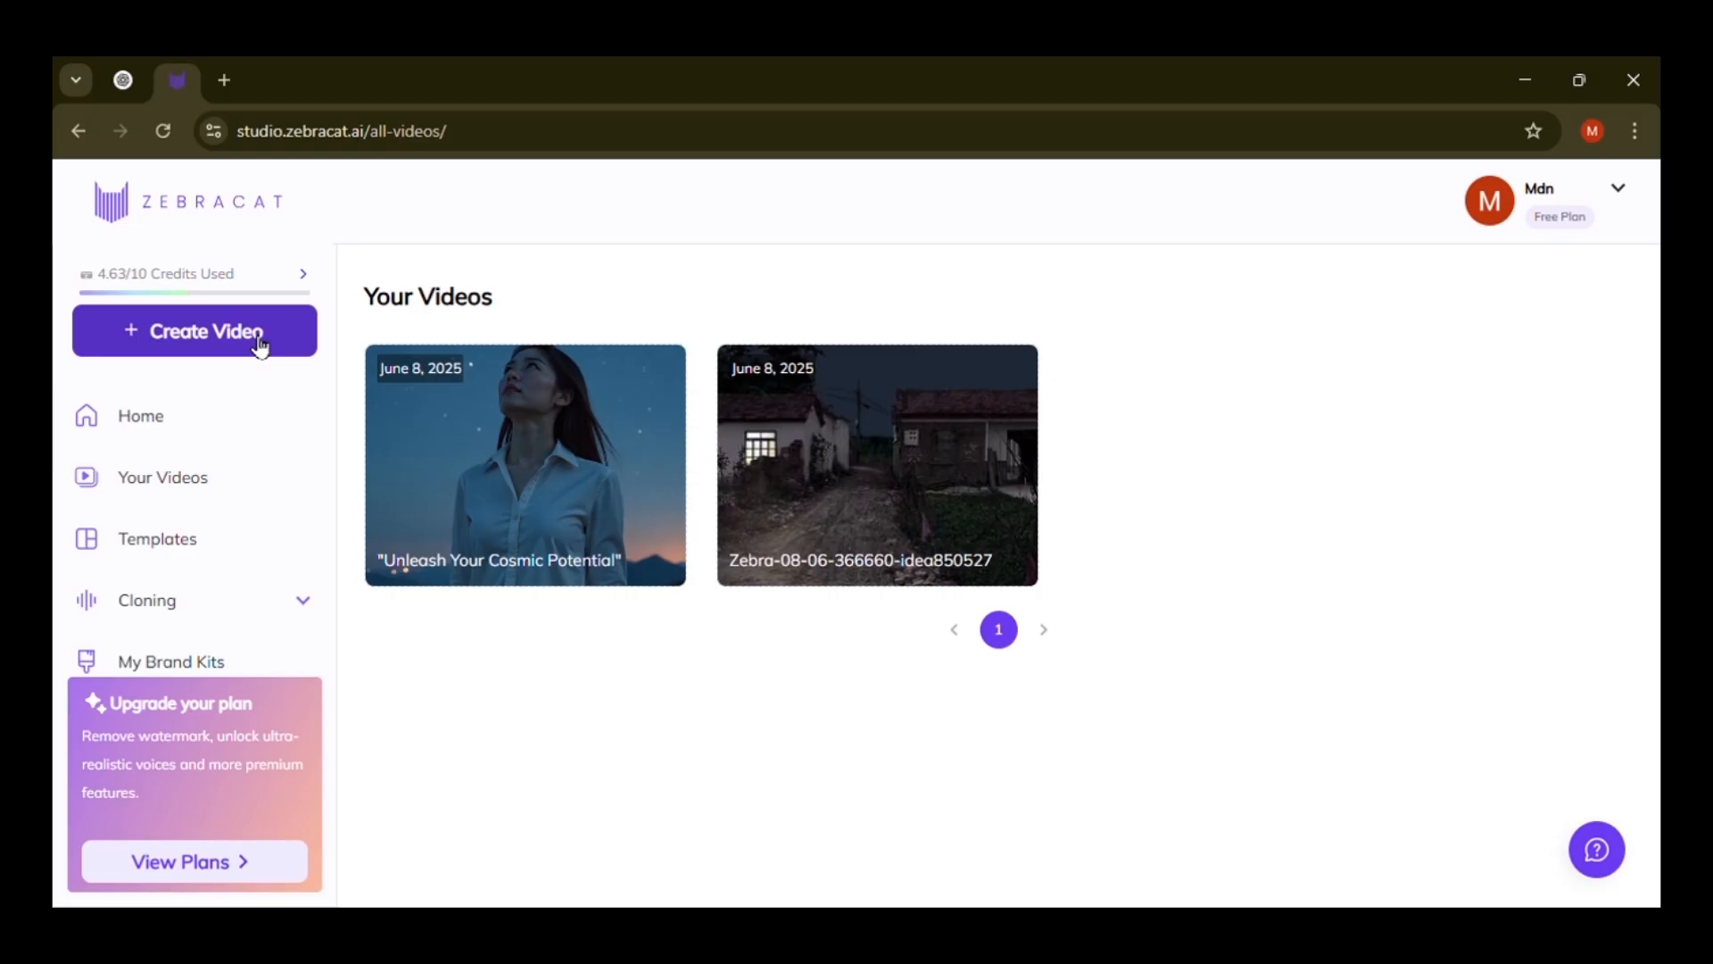
Start a new video in Zebracat, view the URL, script and audio creation modes, and choose Prompt-to-Video
left_click(261, 347)
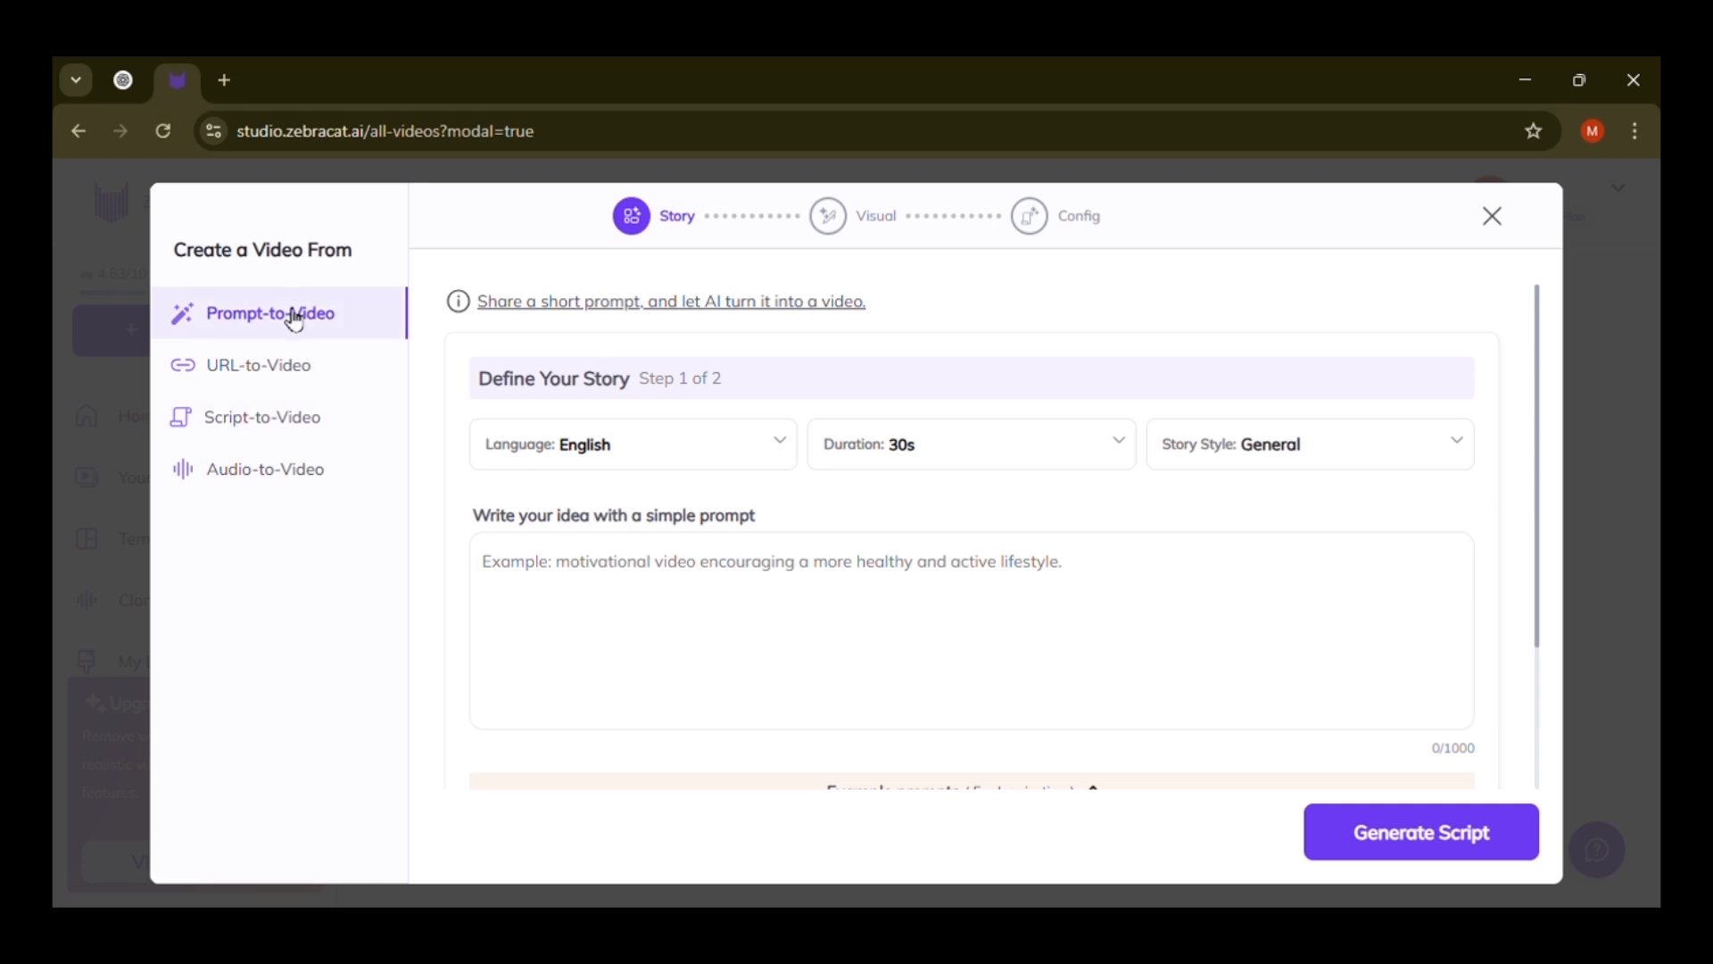
left_click(314, 381)
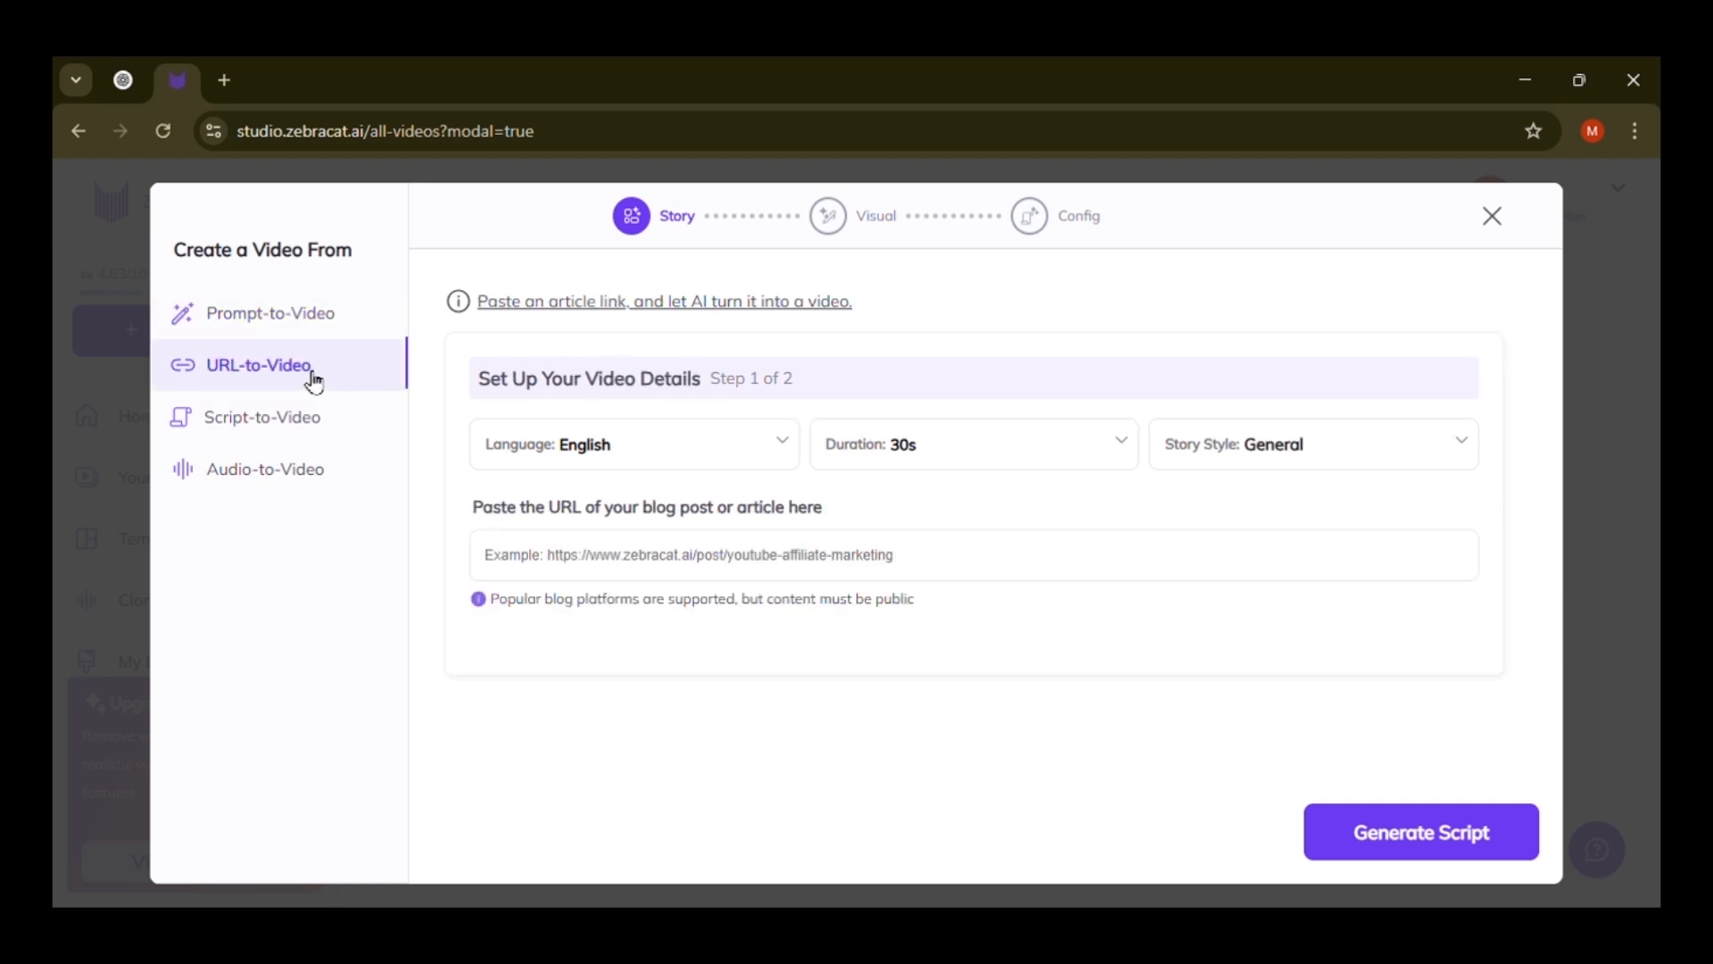
left_click(317, 418)
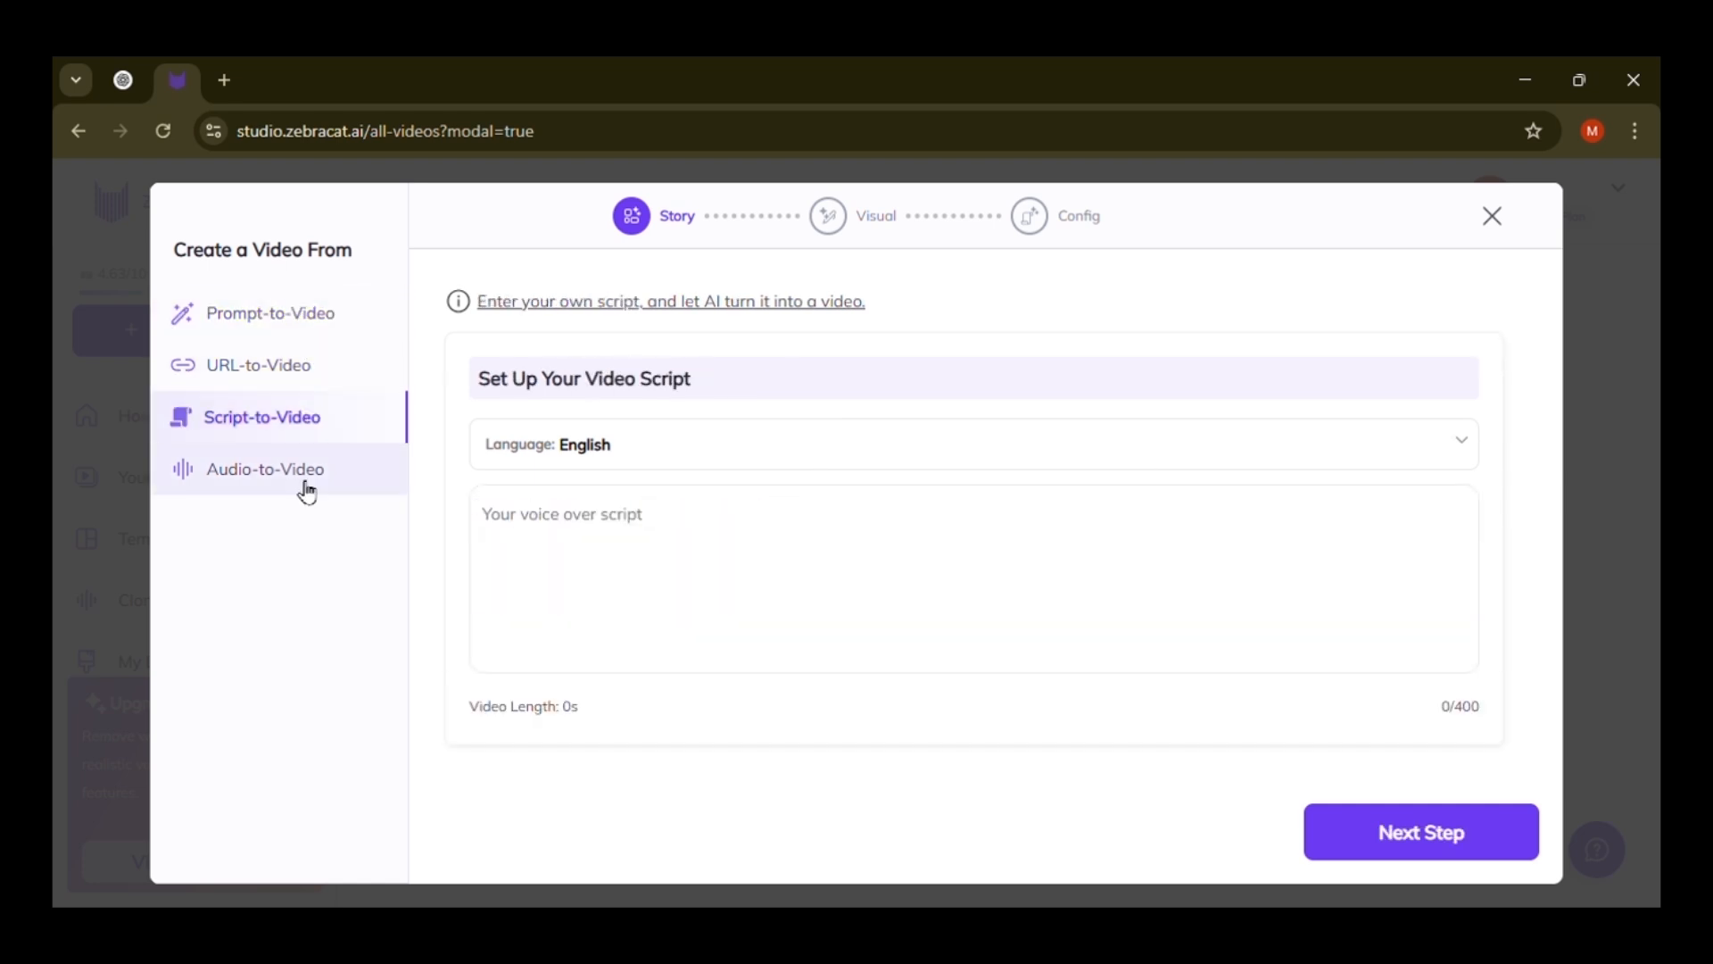
left_click(306, 487)
left_click(307, 332)
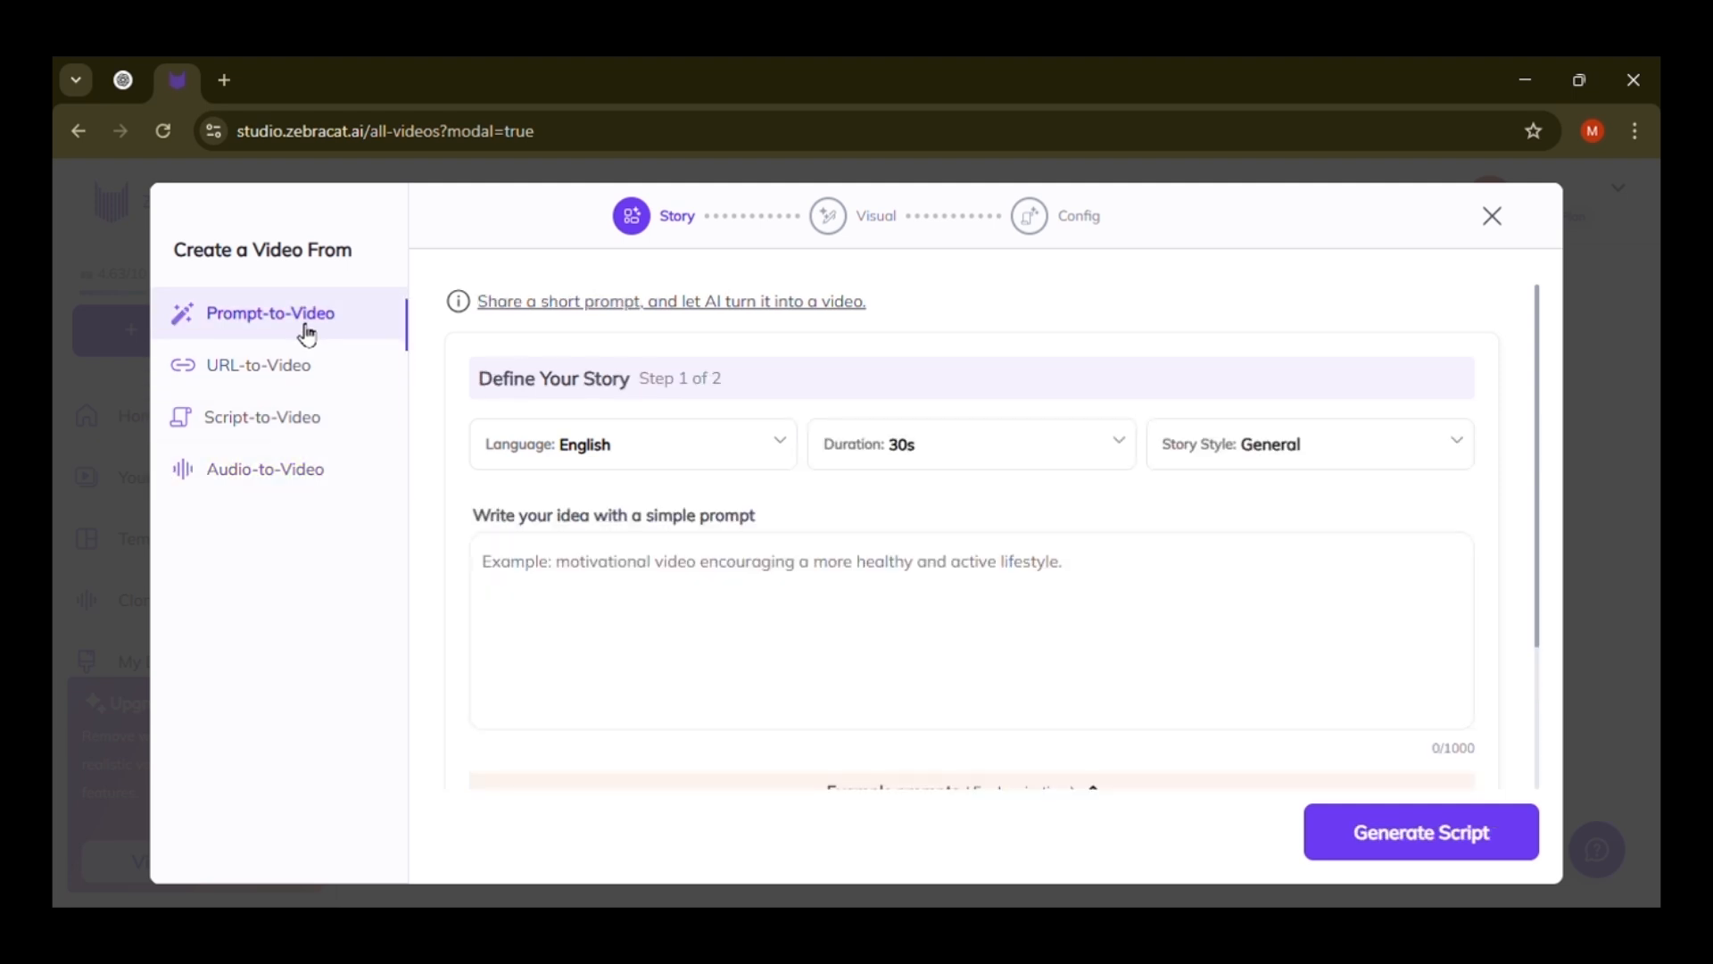
Set the video's script language to Polish
left_click(791, 453)
scroll(699, 740, "down", 3)
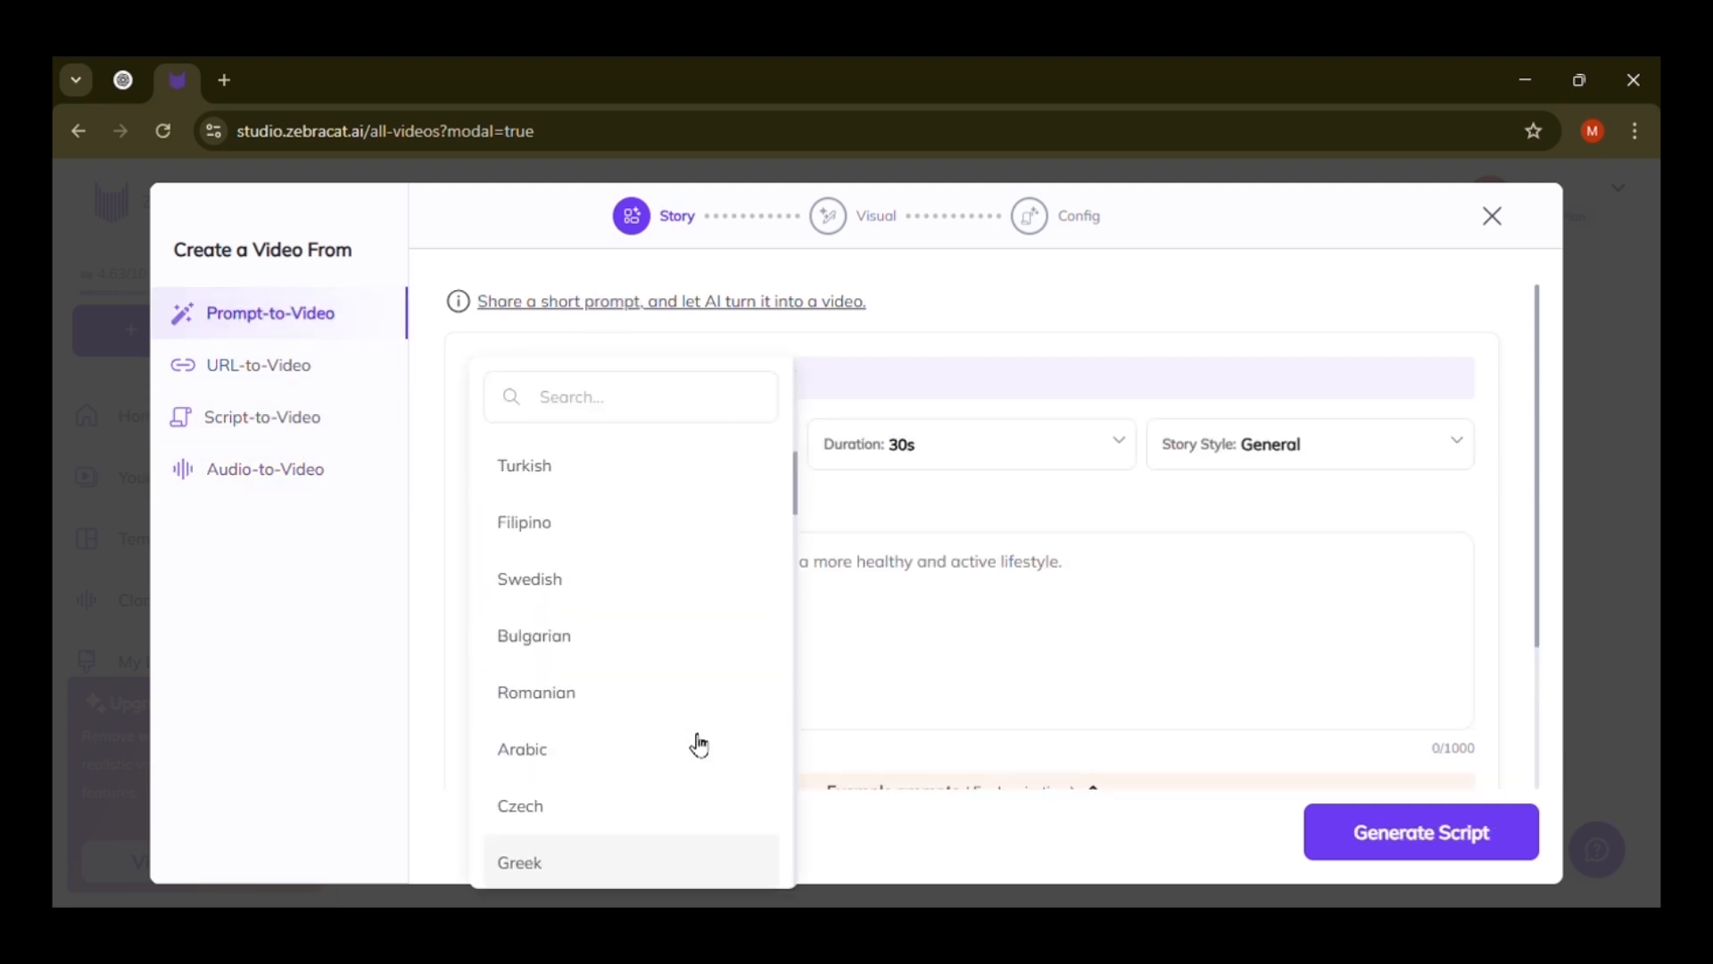
scroll(696, 536, "up", 2)
left_click(692, 468)
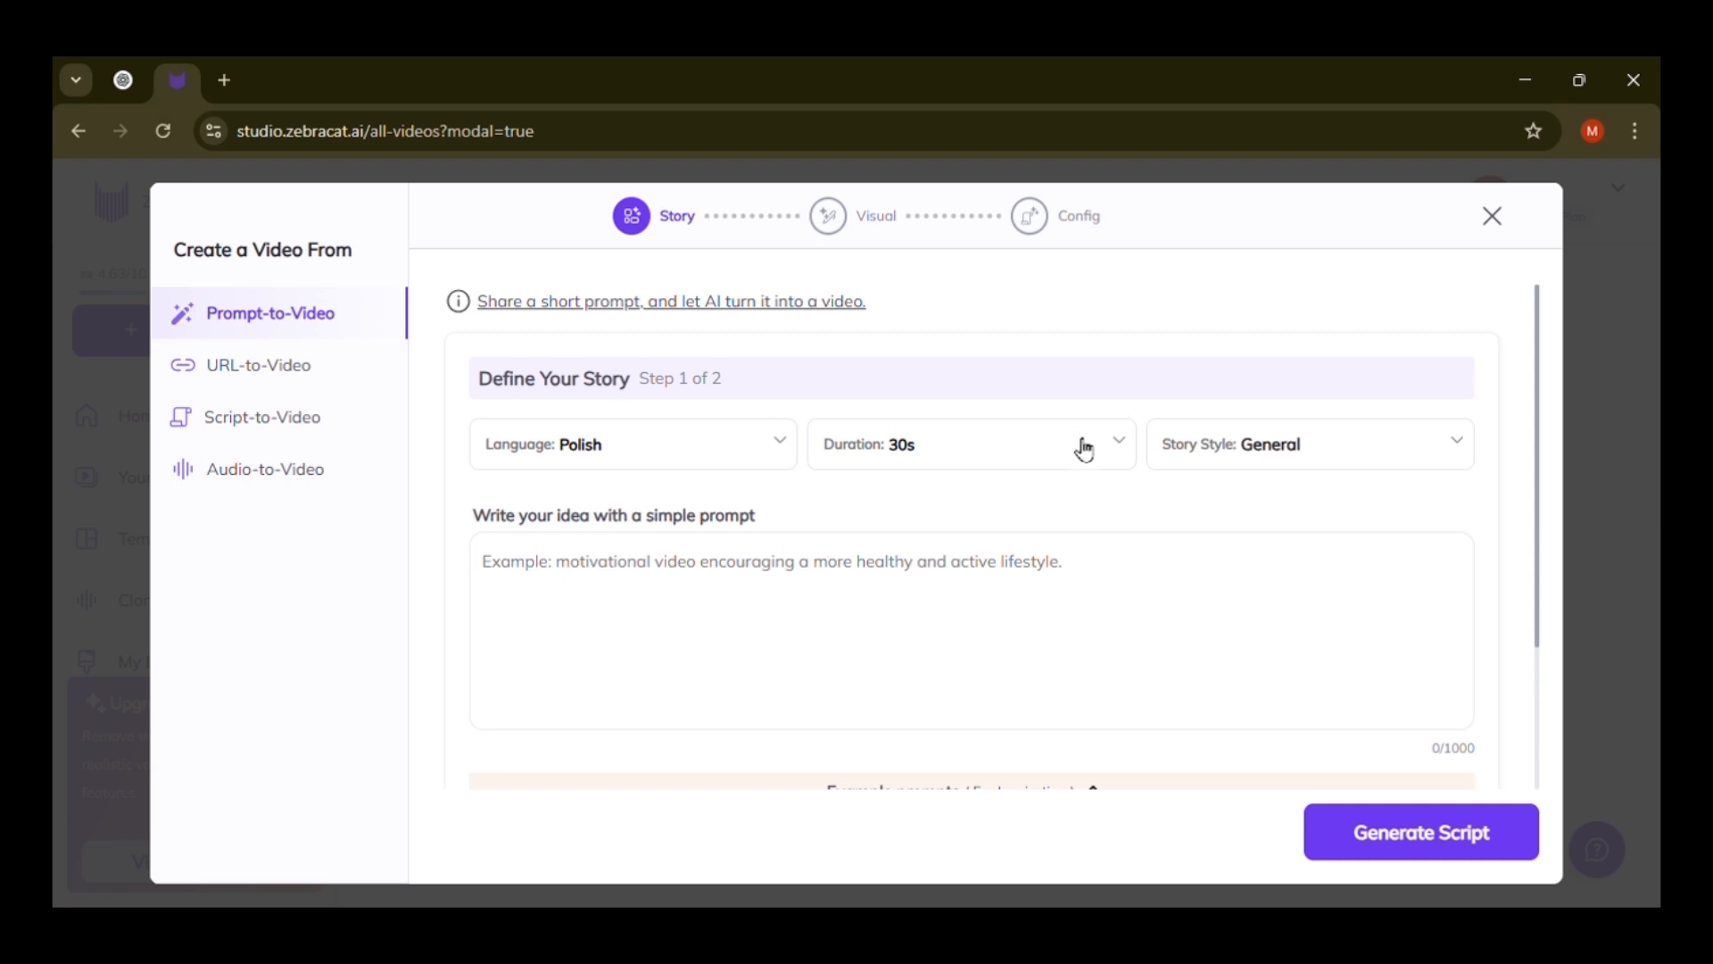
Keep the duration at 30s and set the story style to Motivational
left_click(1084, 451)
left_click(1403, 447)
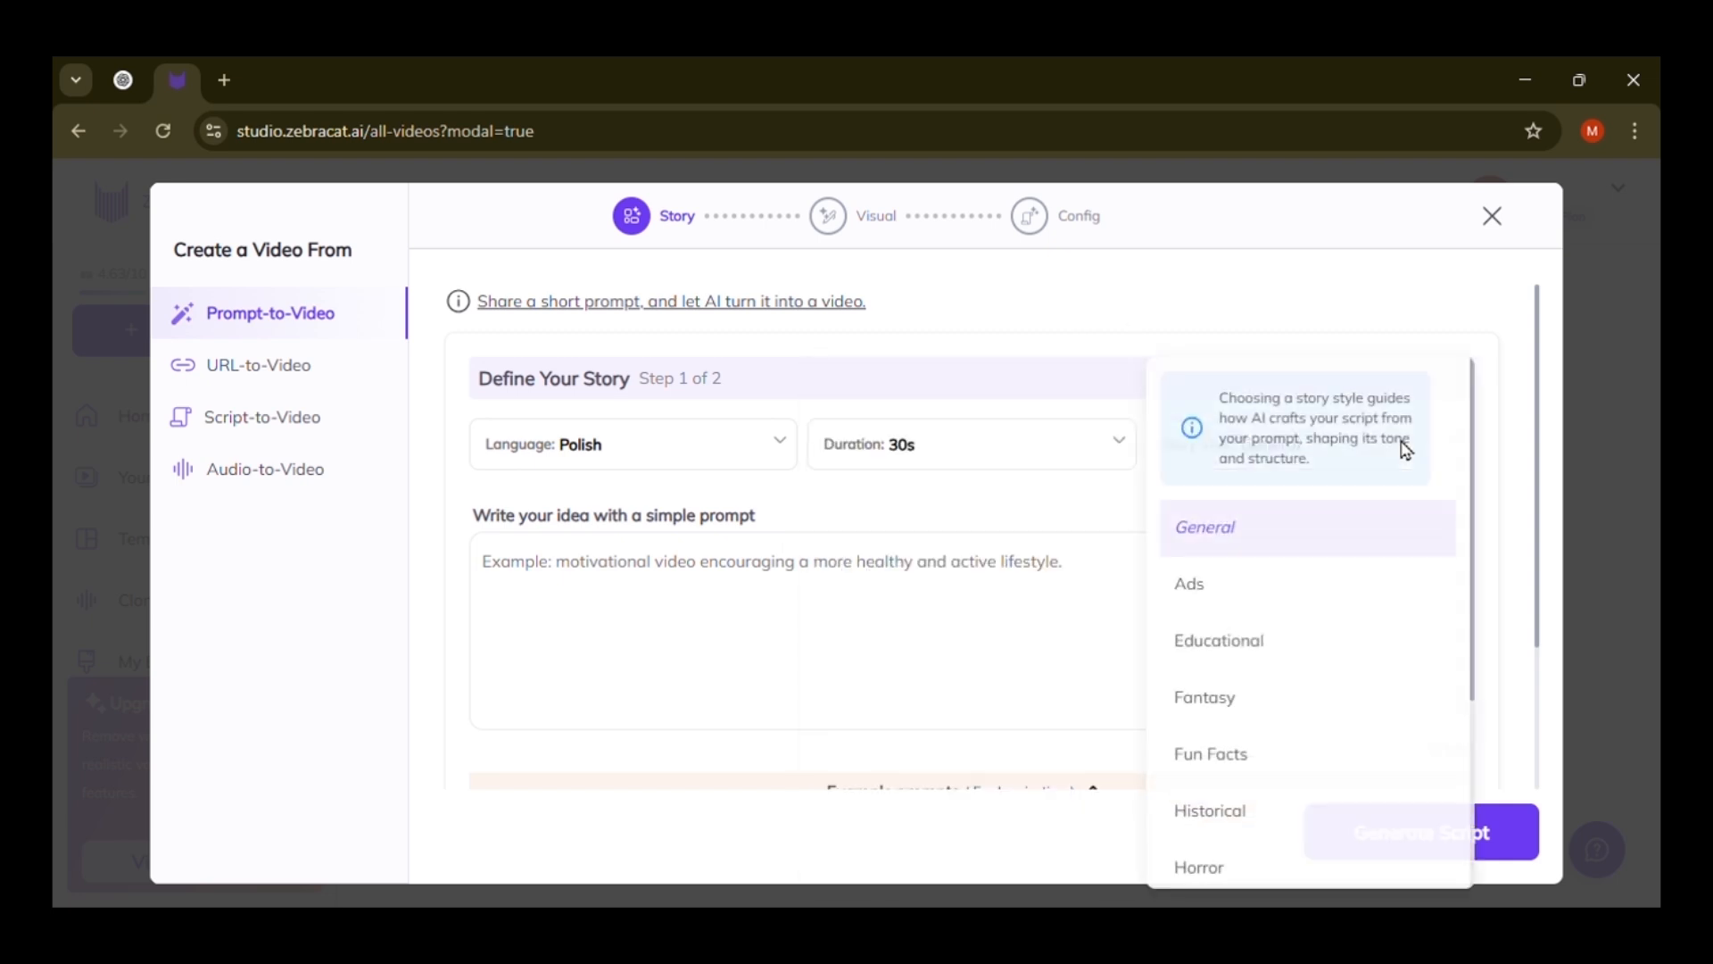
scroll(1359, 639, "down", 4)
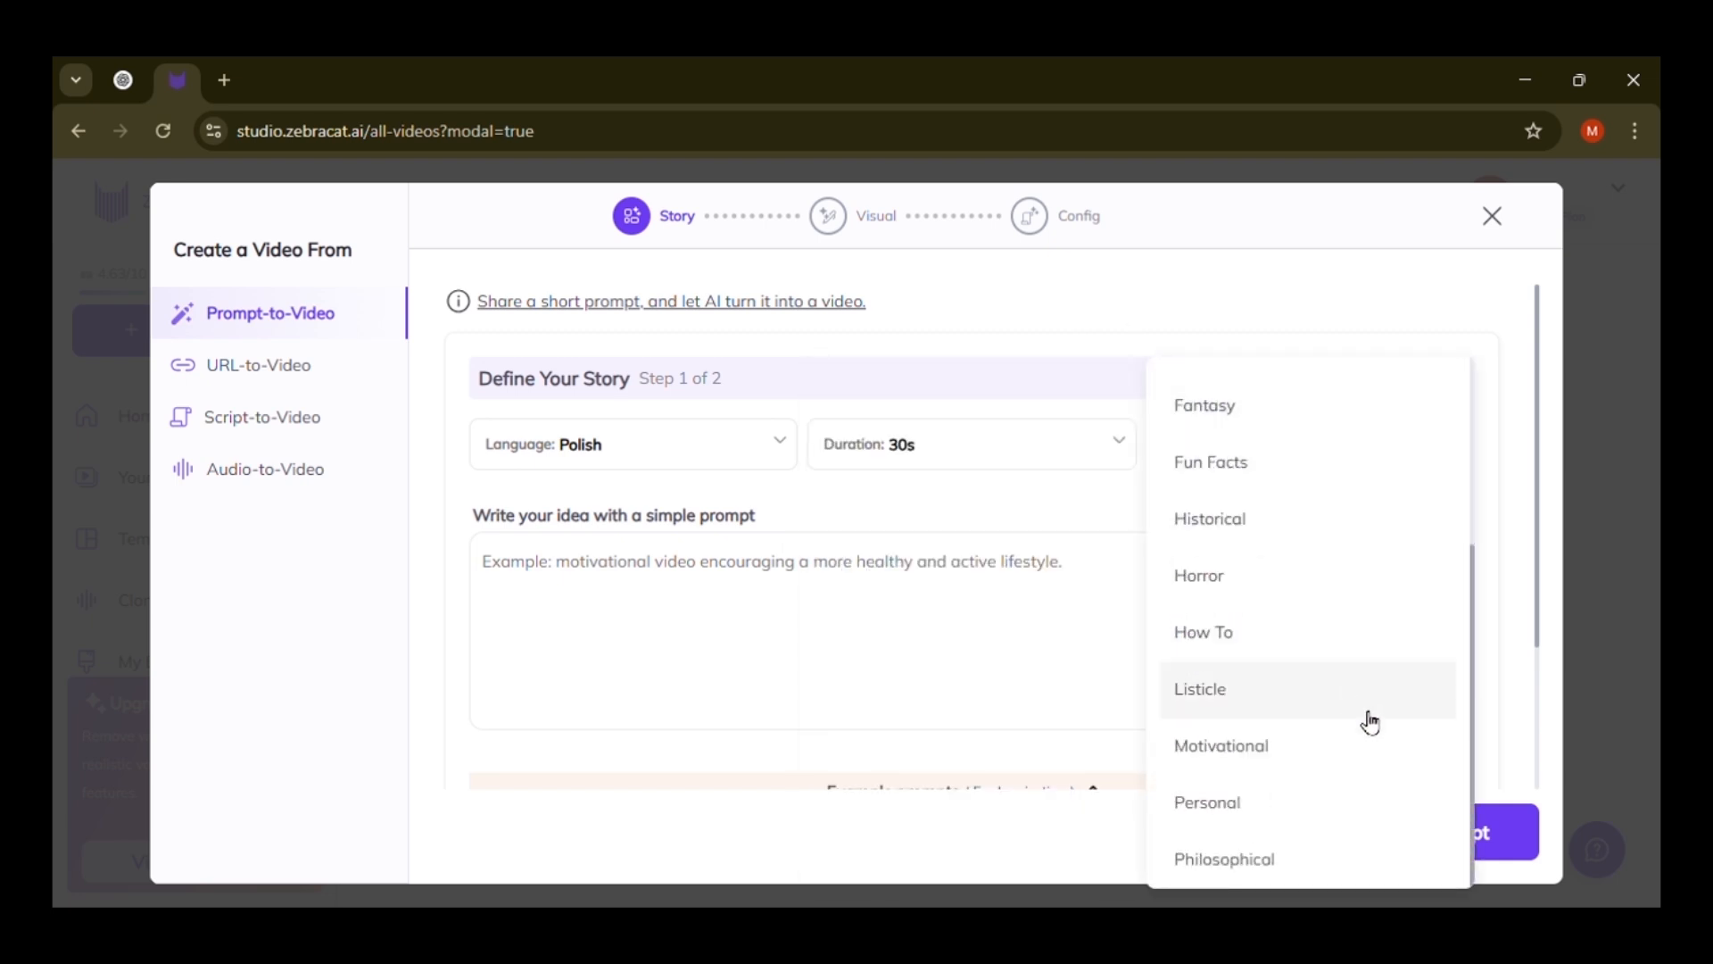
left_click(1390, 759)
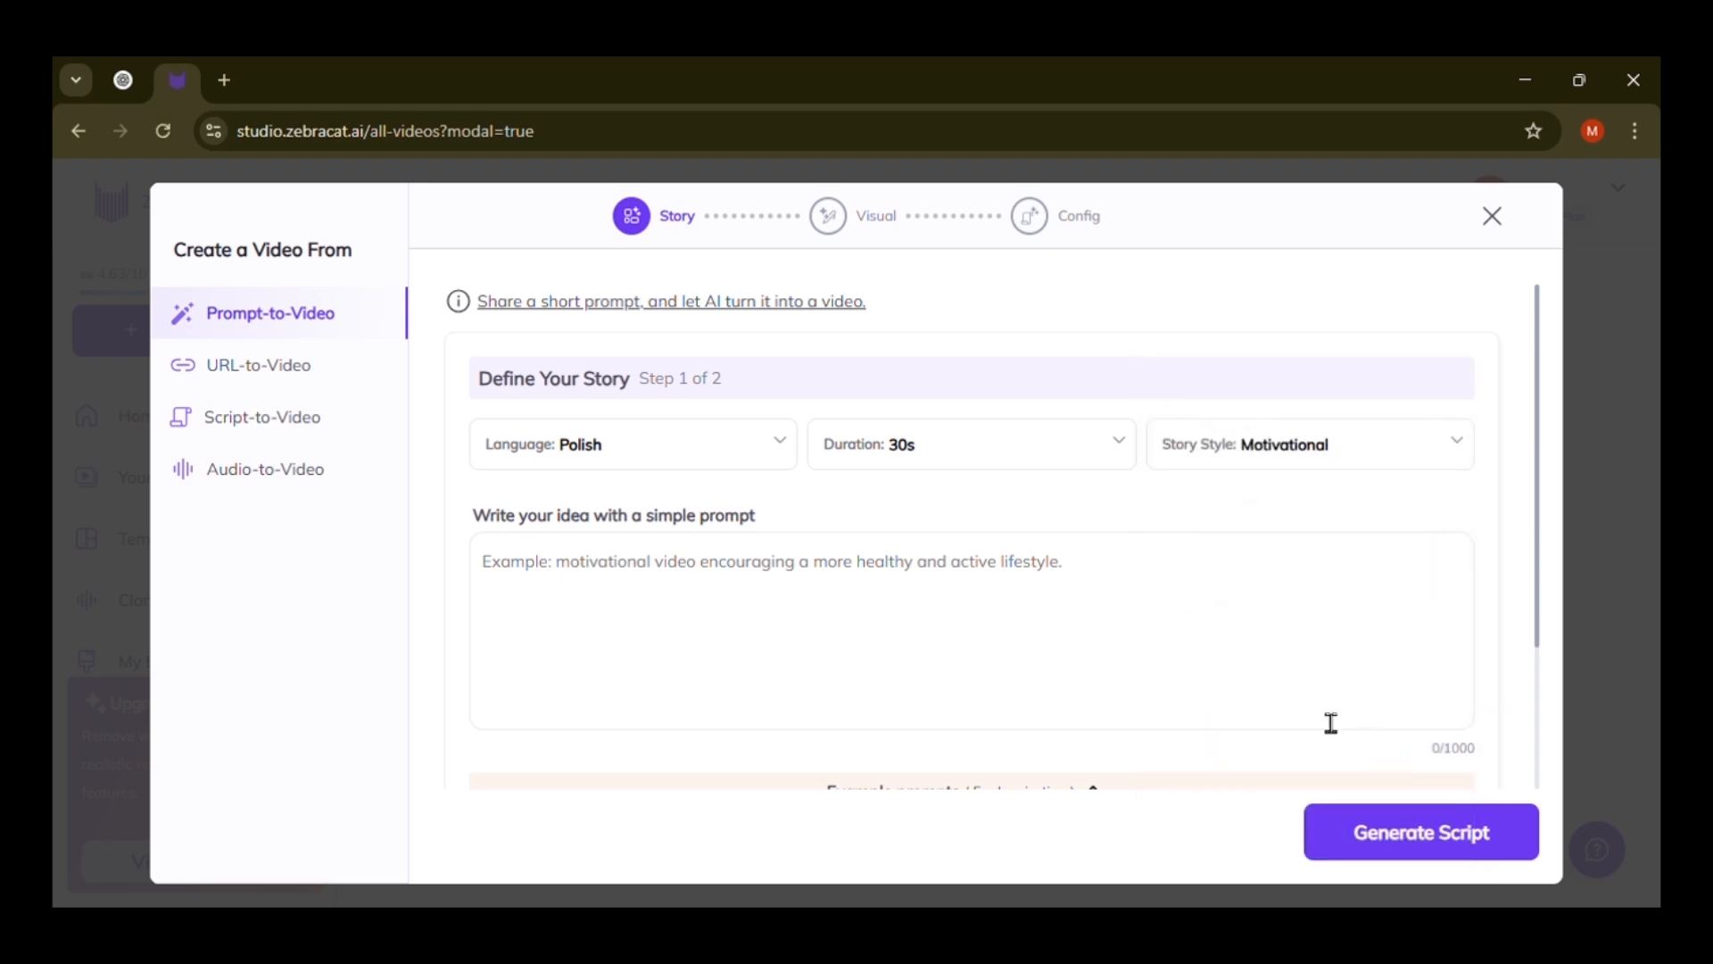
Paste the copied space suits script as the video idea prompt and generate the scripts
left_click(912, 648)
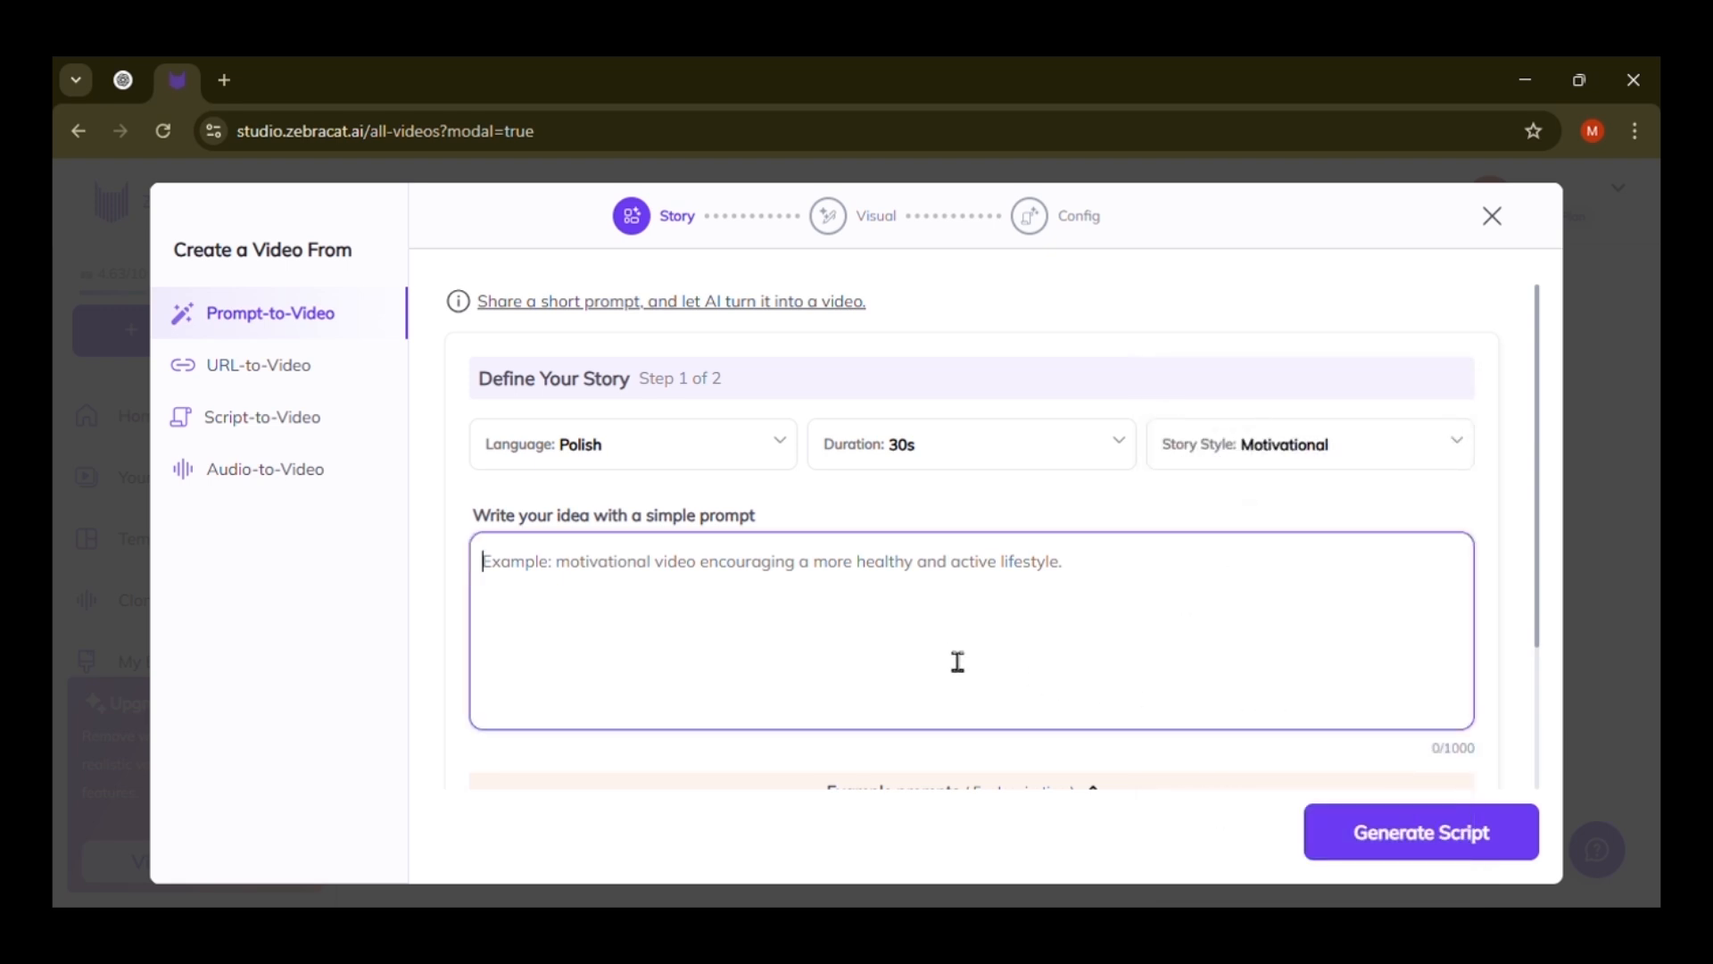
key("ctrl+v")
scroll(932, 682, "down", 1)
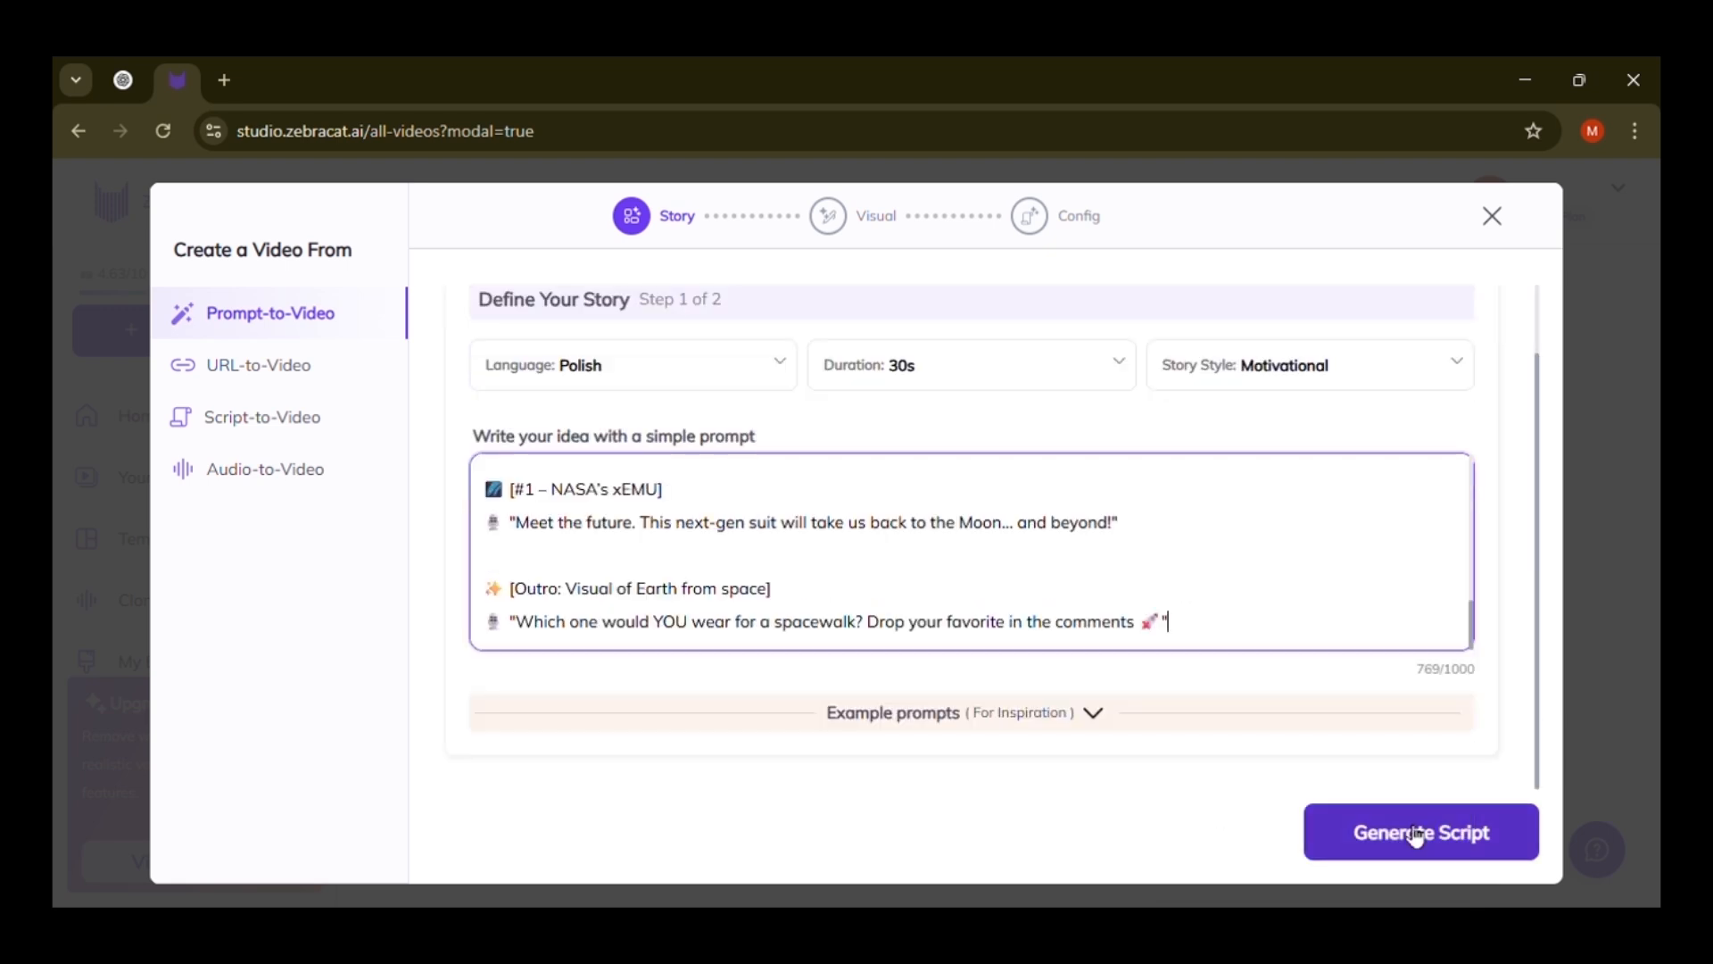
left_click(1416, 834)
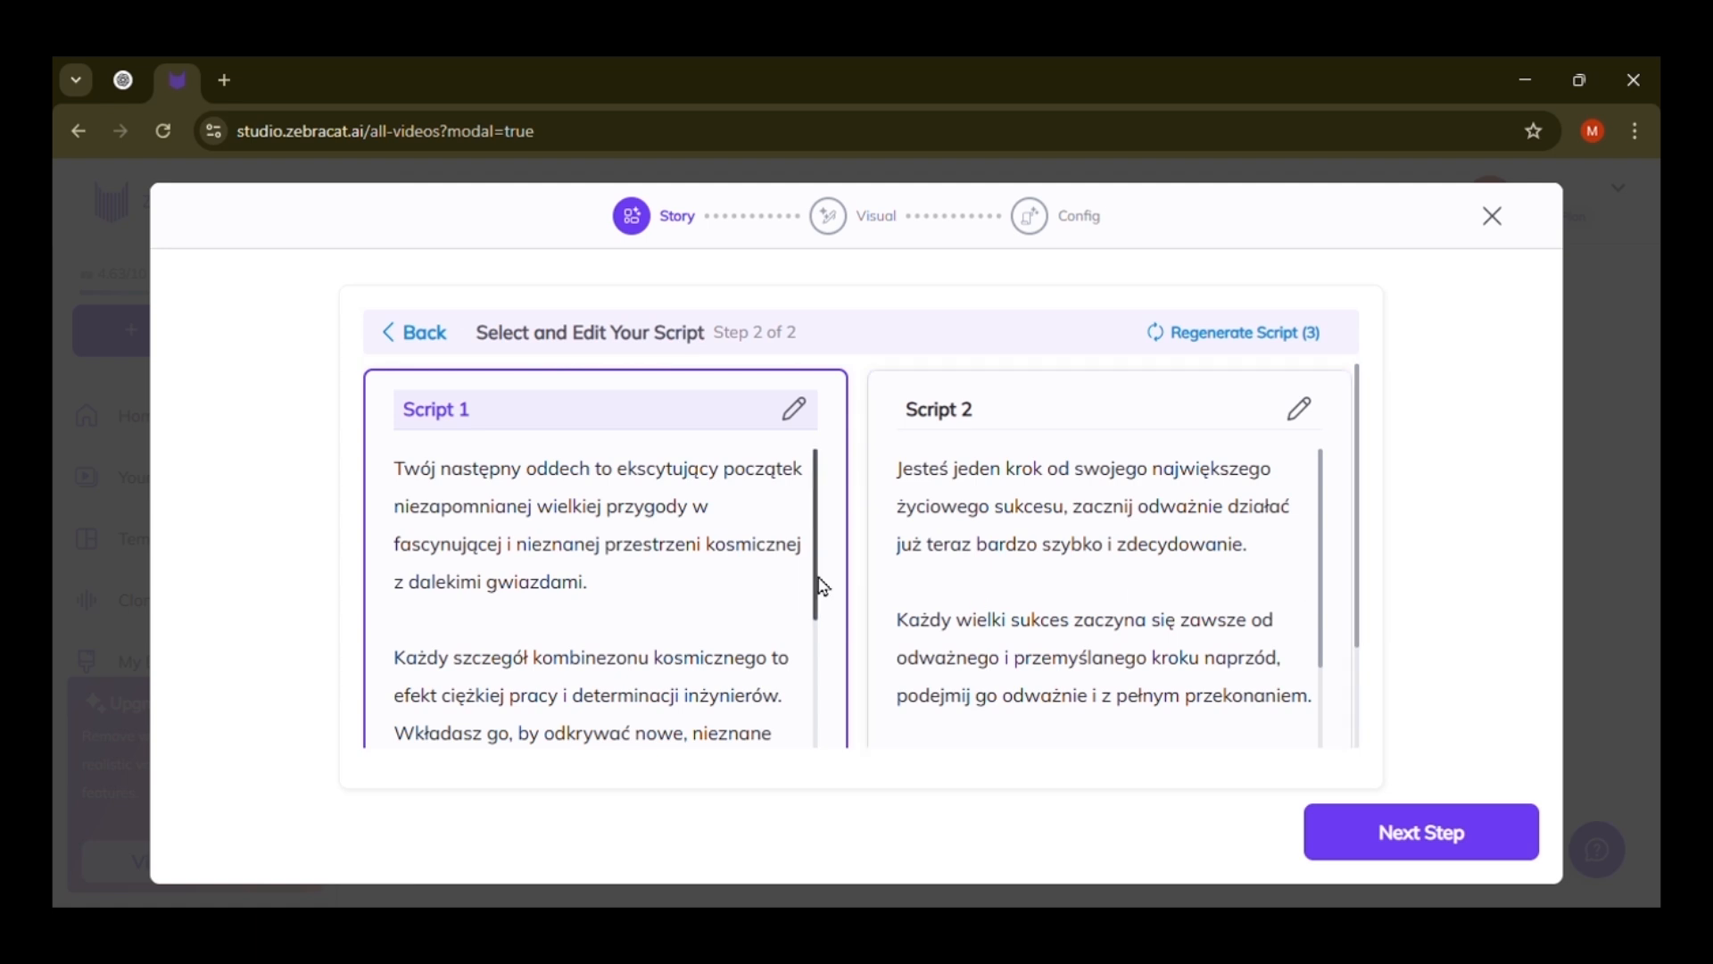
Compare the two generated scripts, select Script 2 and continue to the visual settings
scroll(950, 591, "down", 2)
scroll(787, 574, "down", 3)
scroll(1139, 622, "down", 2)
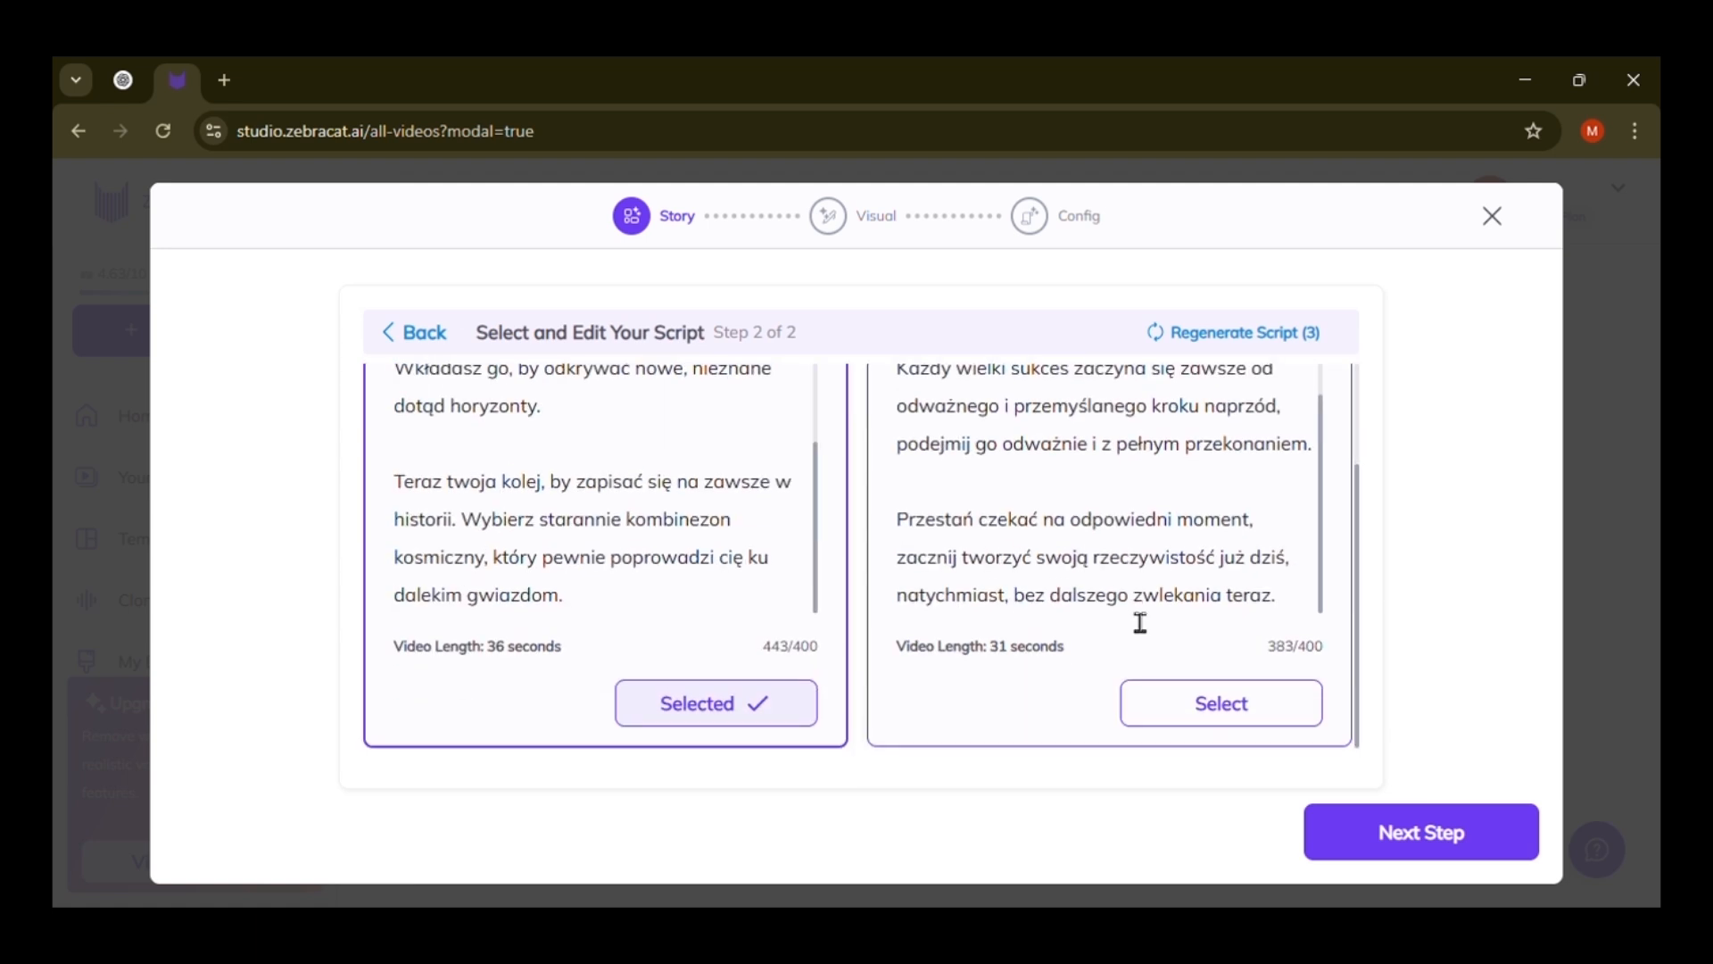
scroll(1142, 647, "up", 2)
scroll(1253, 715, "down", 1)
scroll(1253, 715, "down", 1)
left_click(1253, 709)
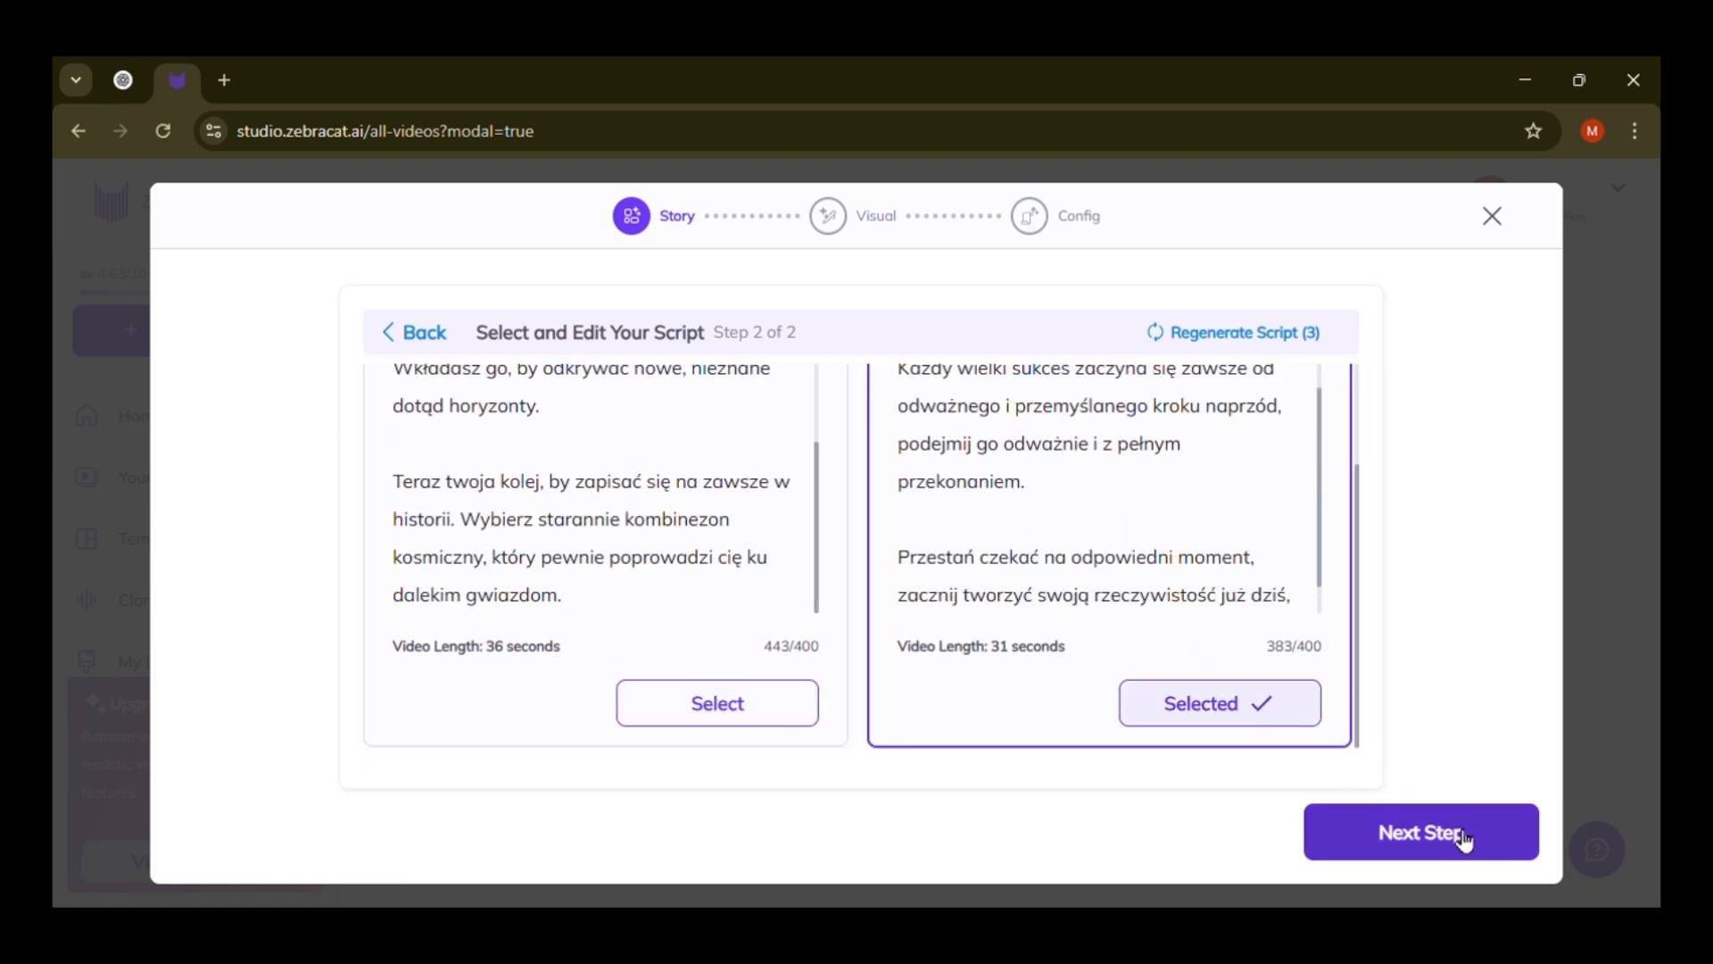
left_click(1464, 840)
Keep the Moving AI Images video type with the Realistic style and continue to the video configuration
scroll(749, 585, "up", 10)
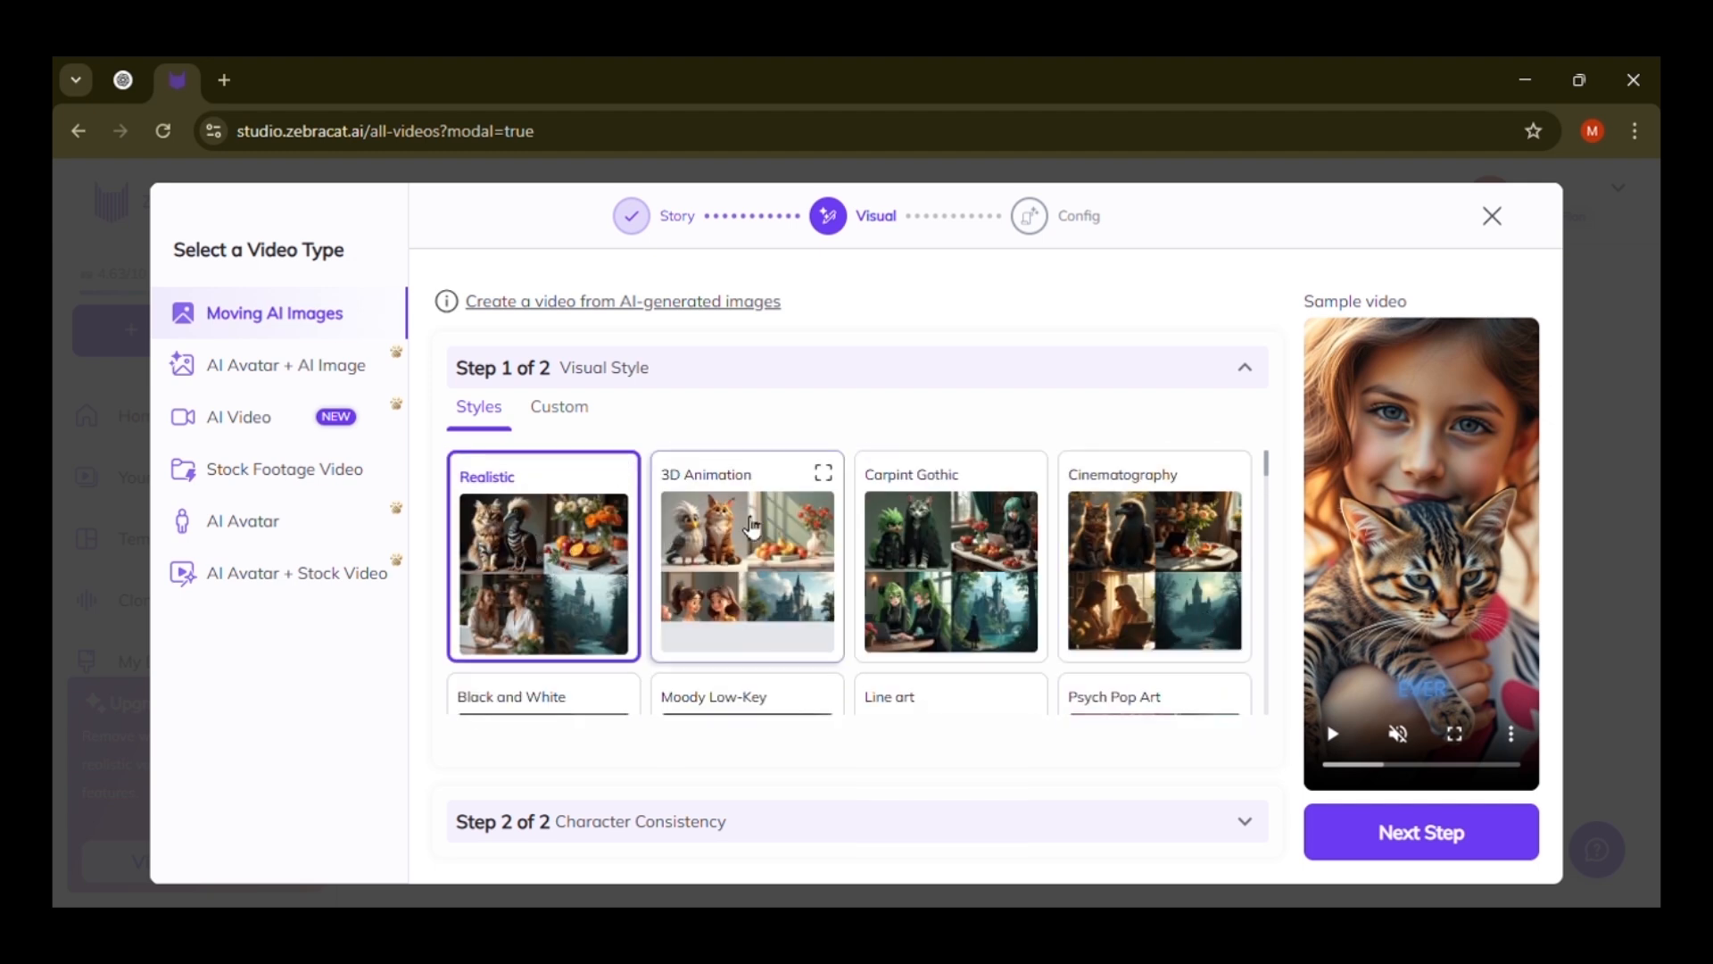
left_click(1456, 842)
left_click(1407, 855)
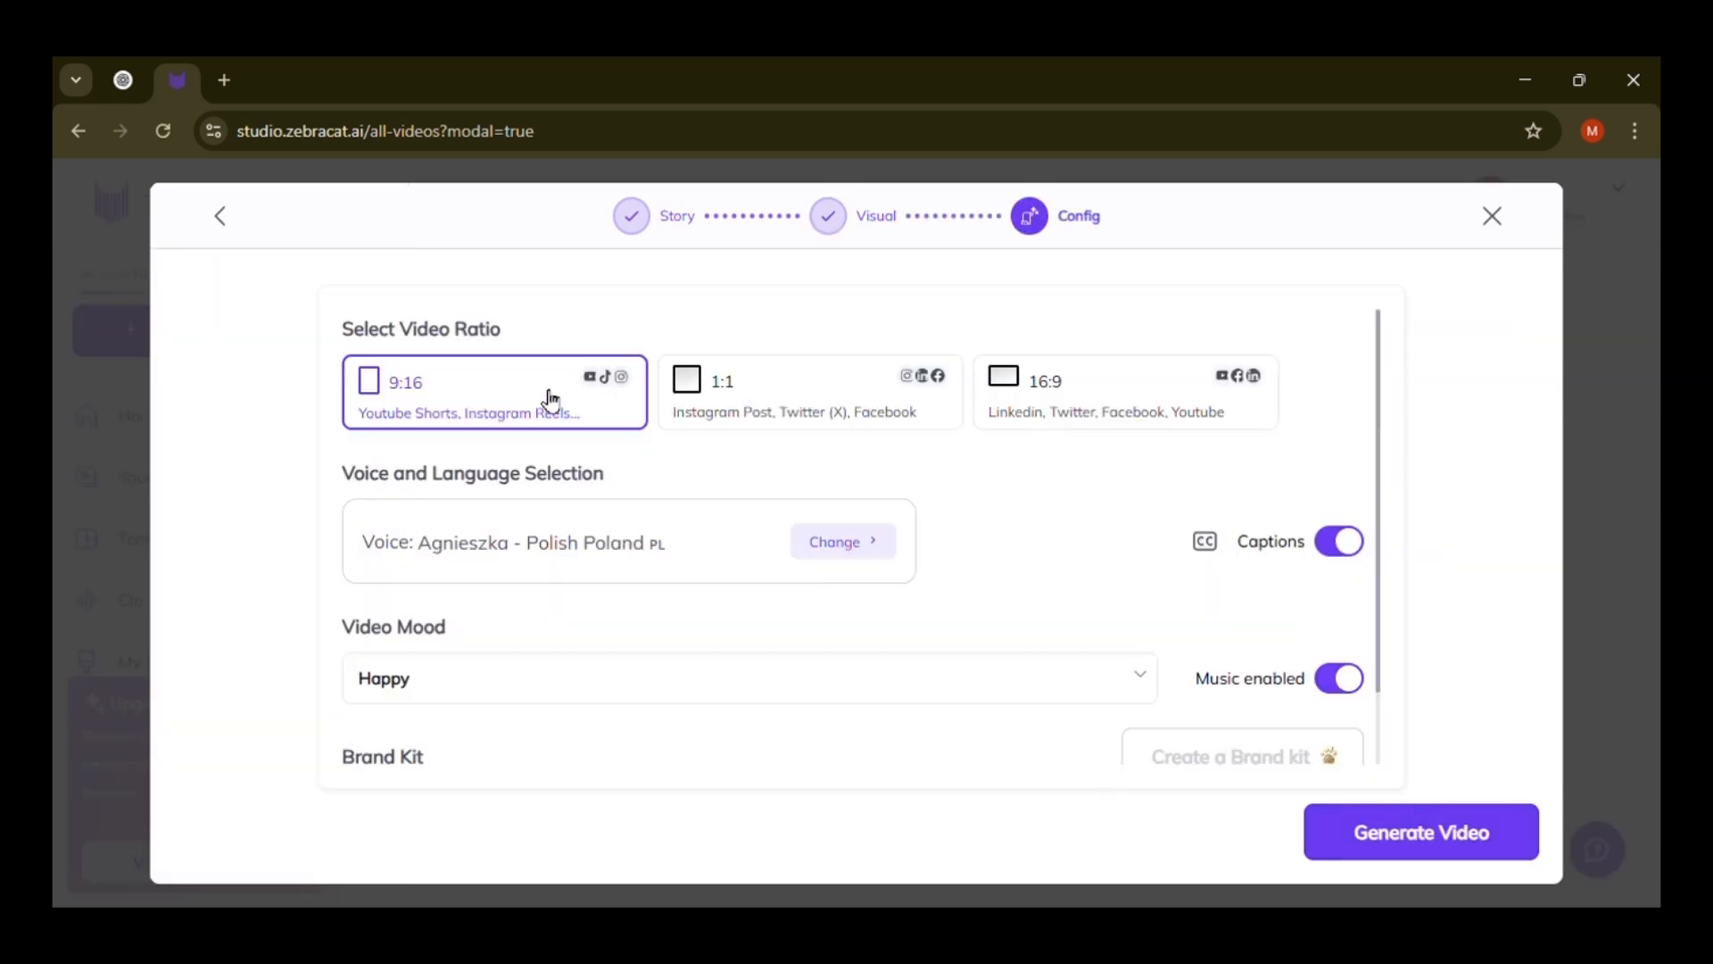
Try the 1:1 and 16:9 video ratios and return to 9:16
left_click(714, 393)
left_click(1051, 392)
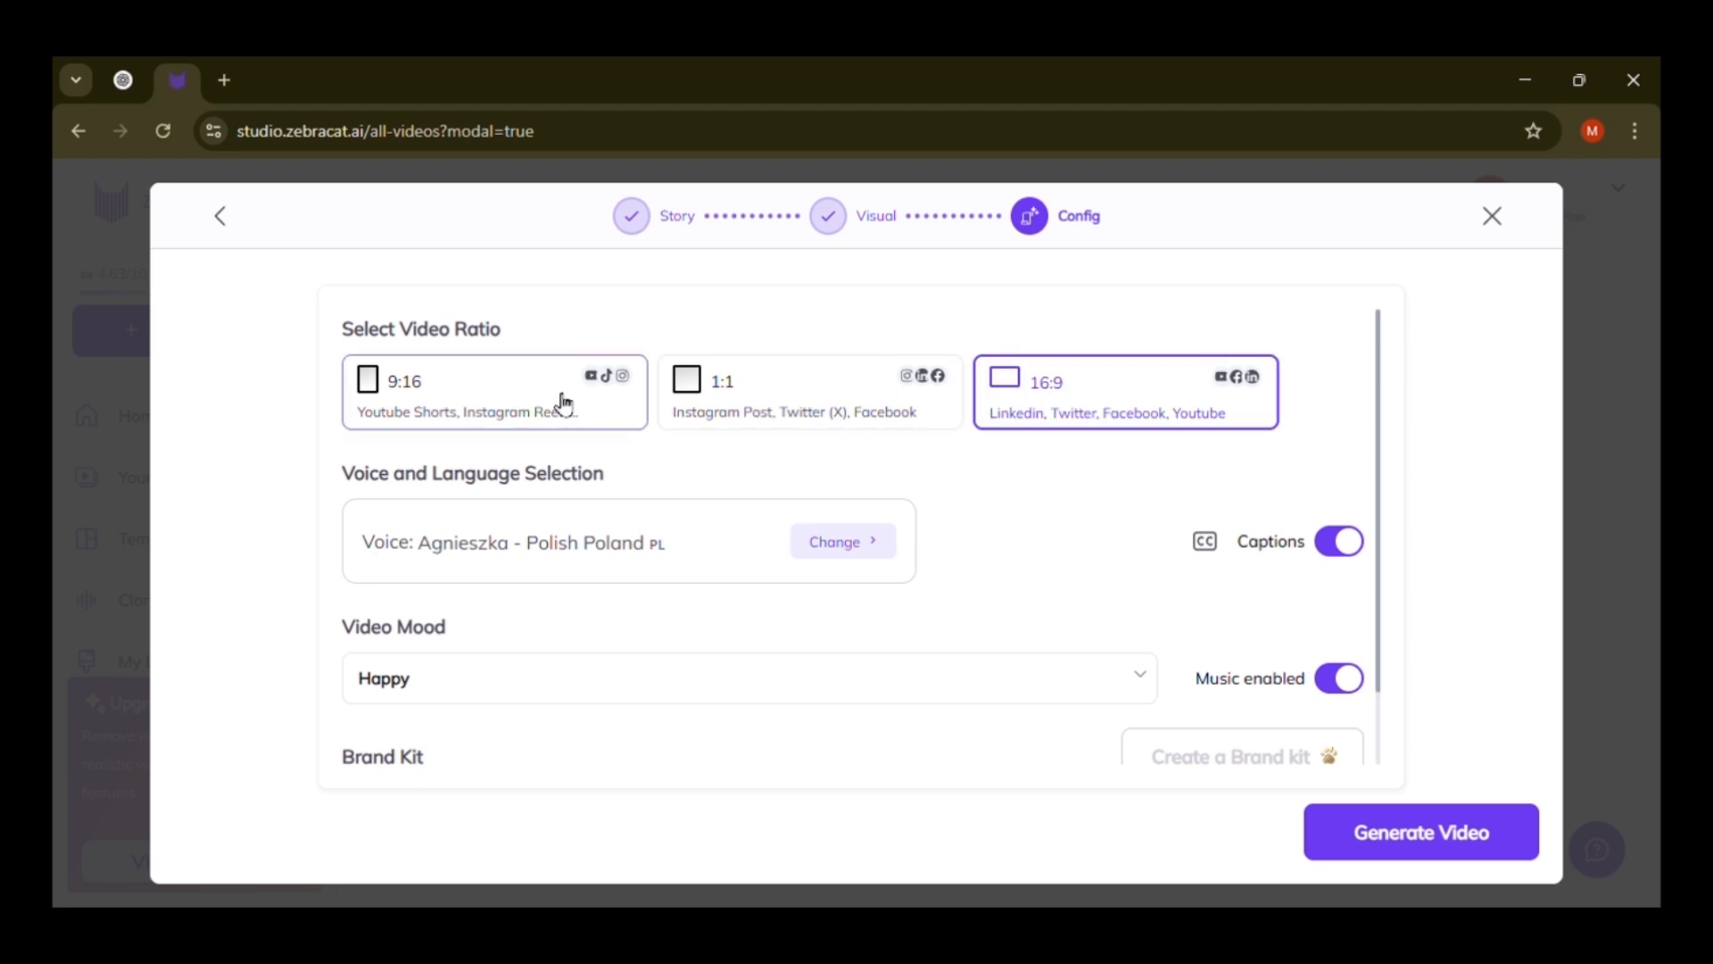
left_click(493, 402)
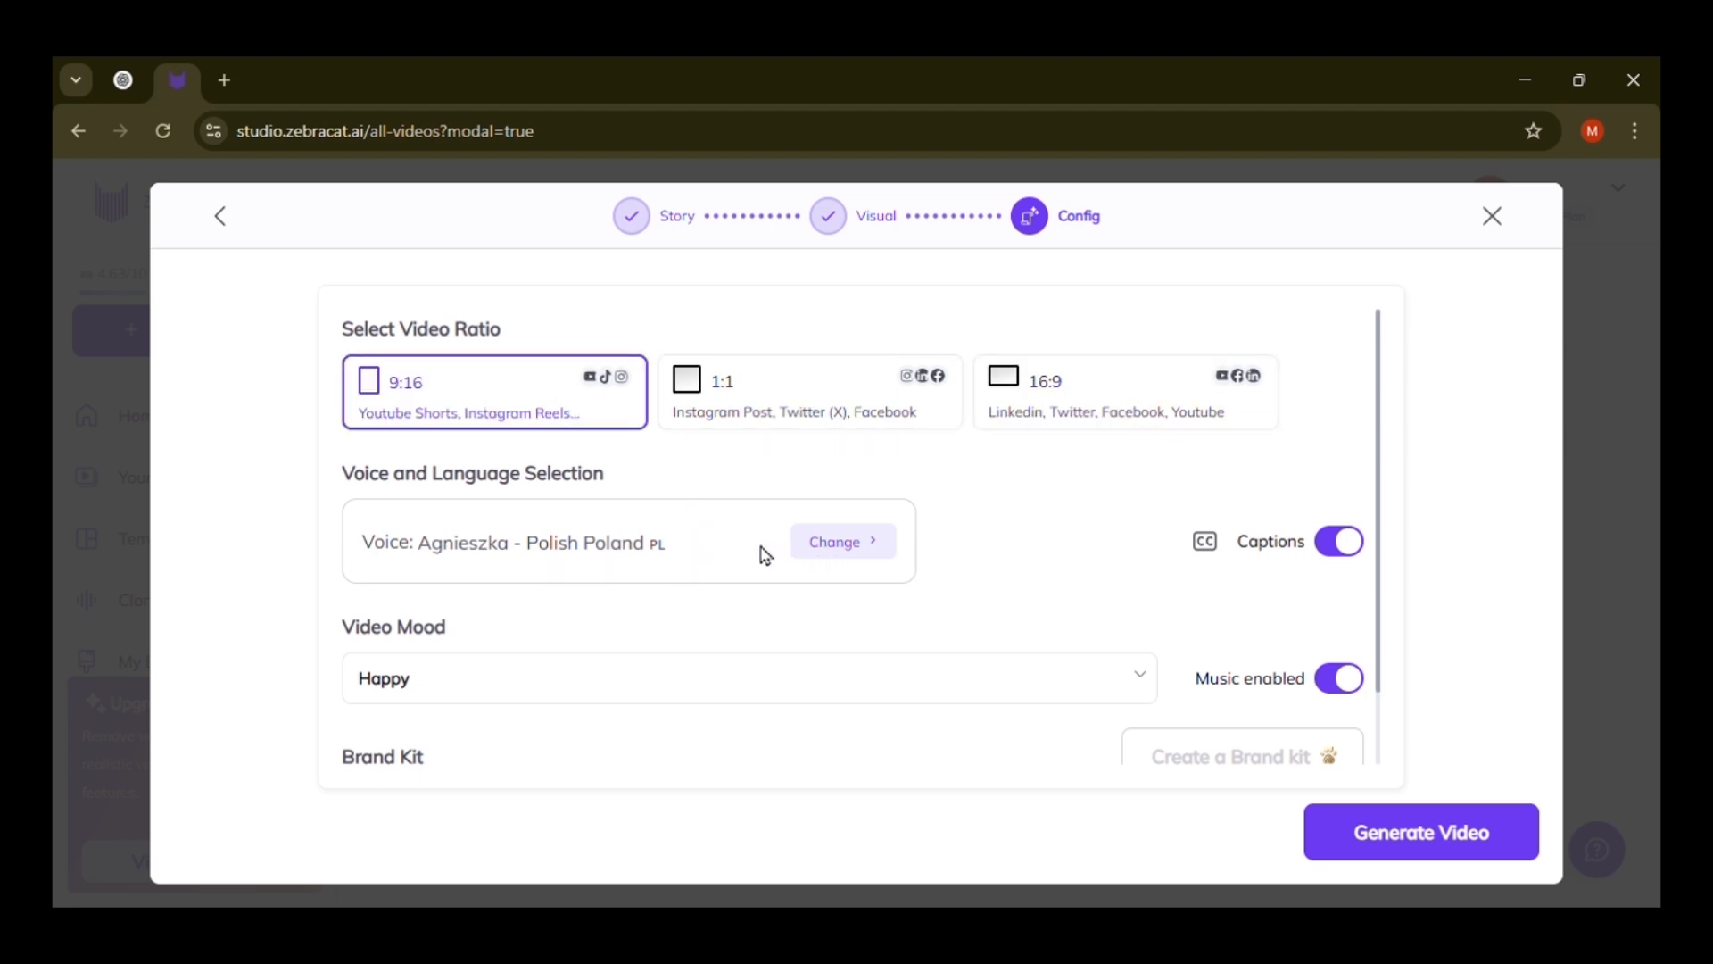
View the voice selection options for the Polish voiceover, close them without choosing another voice, and keep captions enabled
left_click(890, 560)
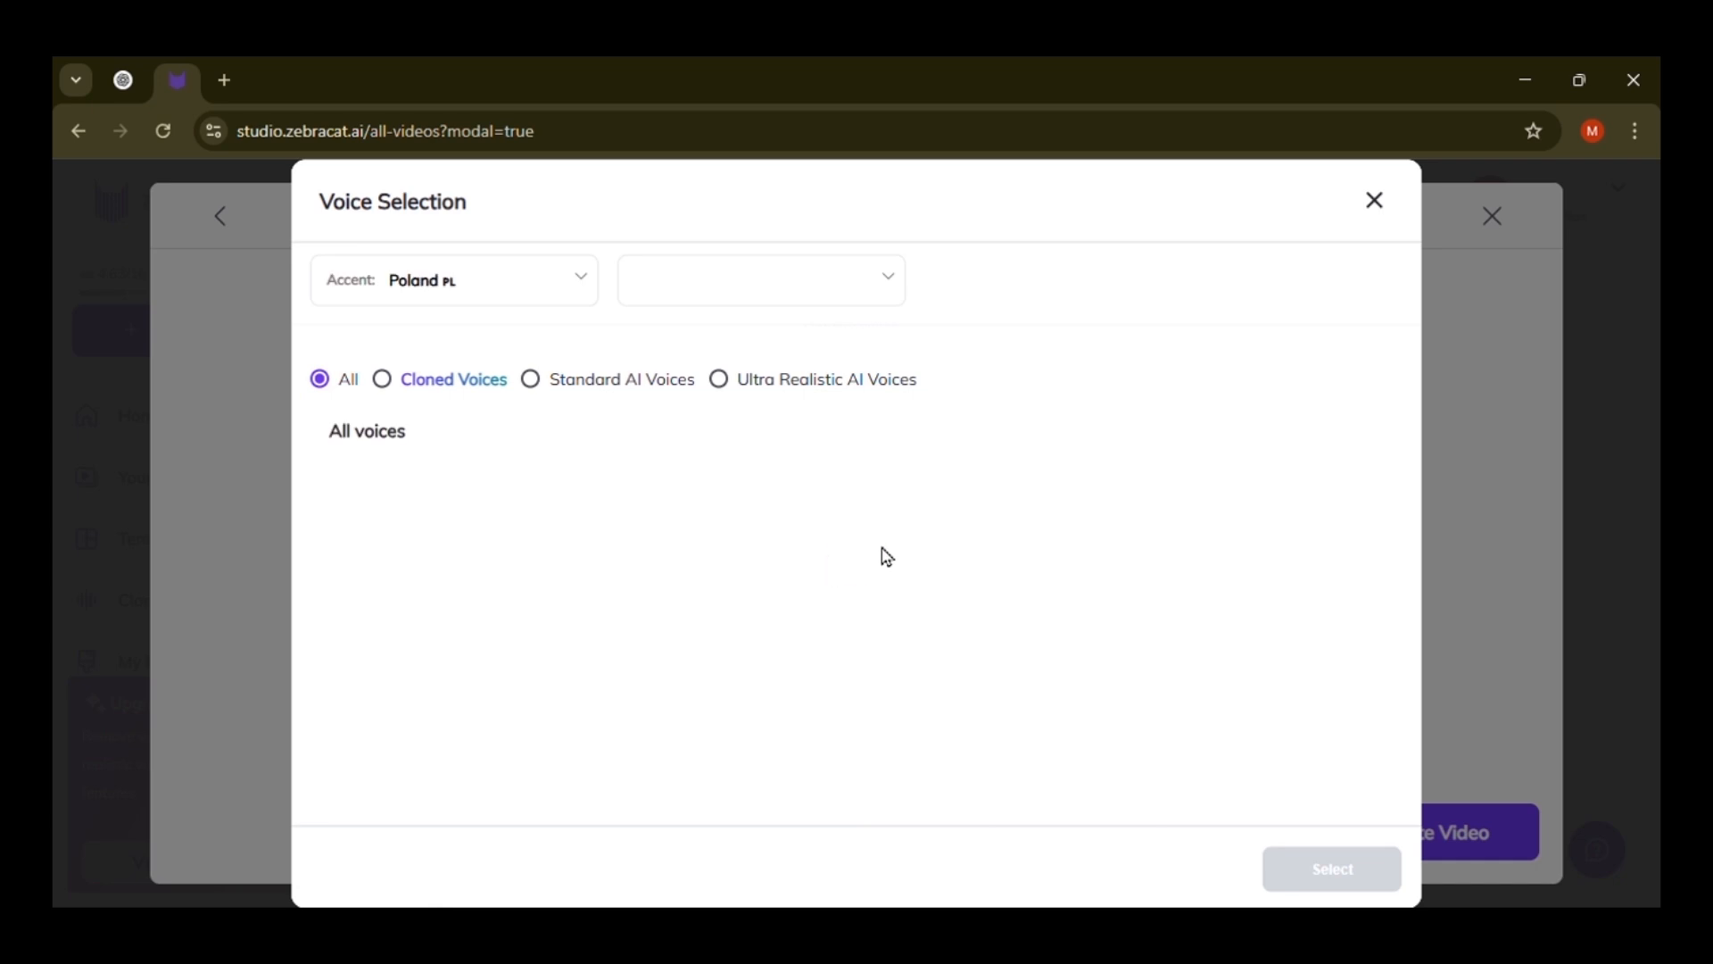
left_click(1382, 211)
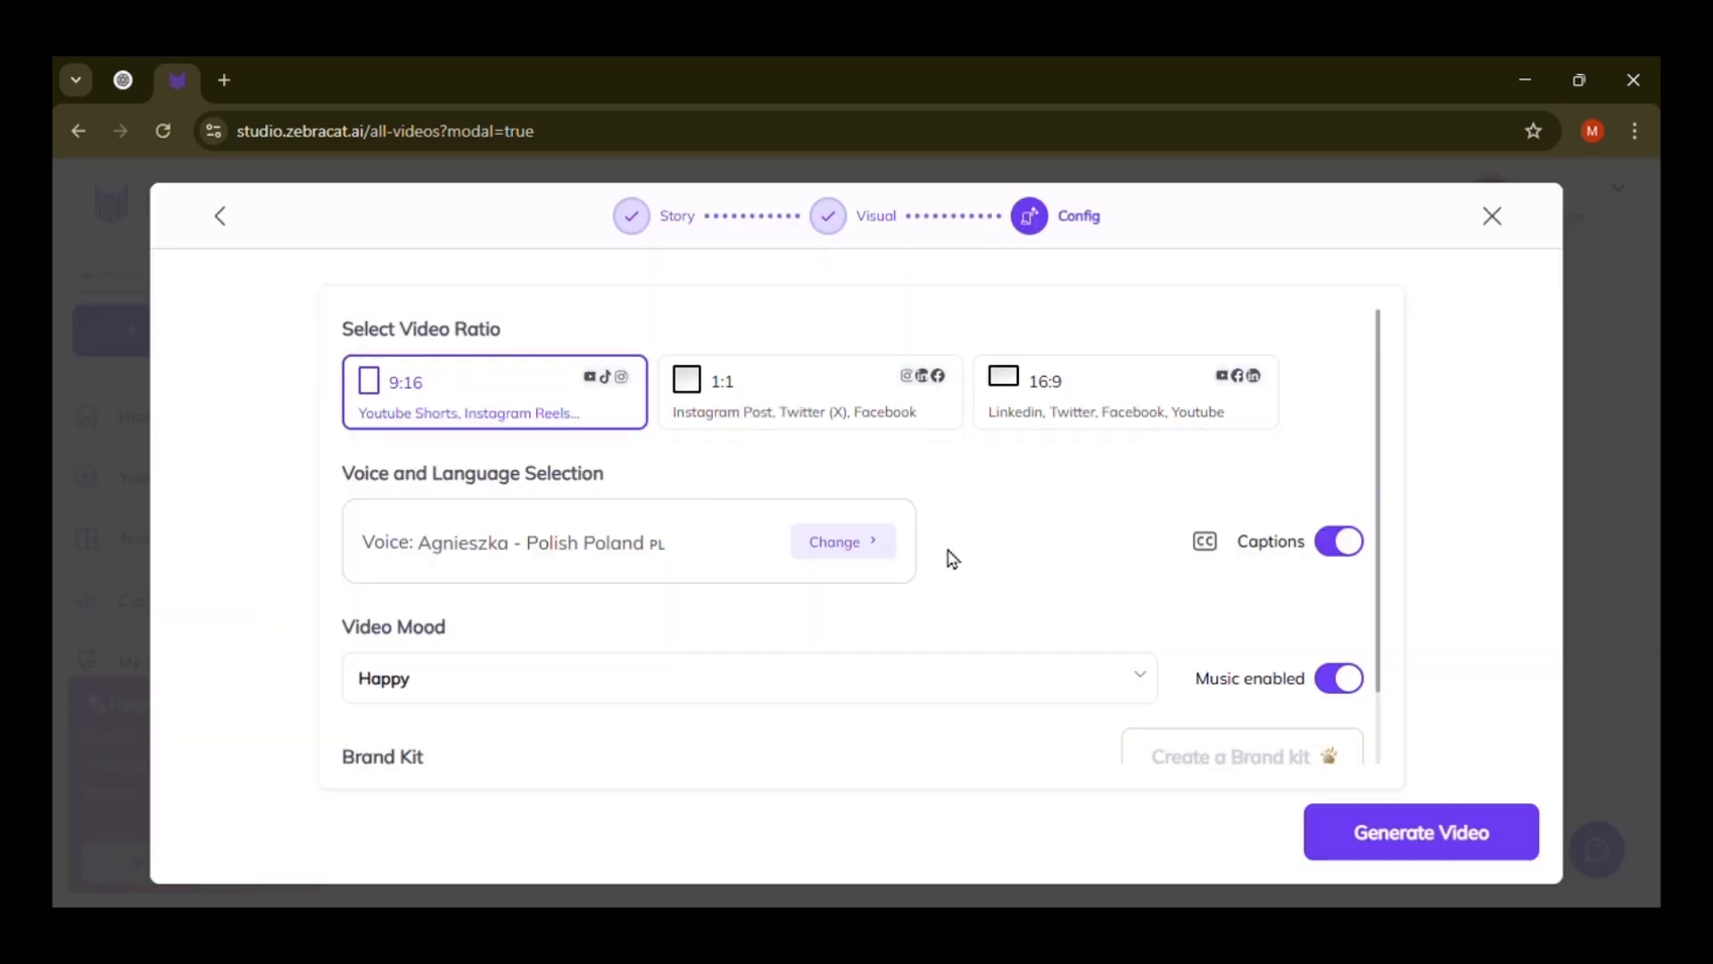
left_click(1345, 552)
Keep the video mood as Happy with music enabled and generate the video
left_click(1013, 674)
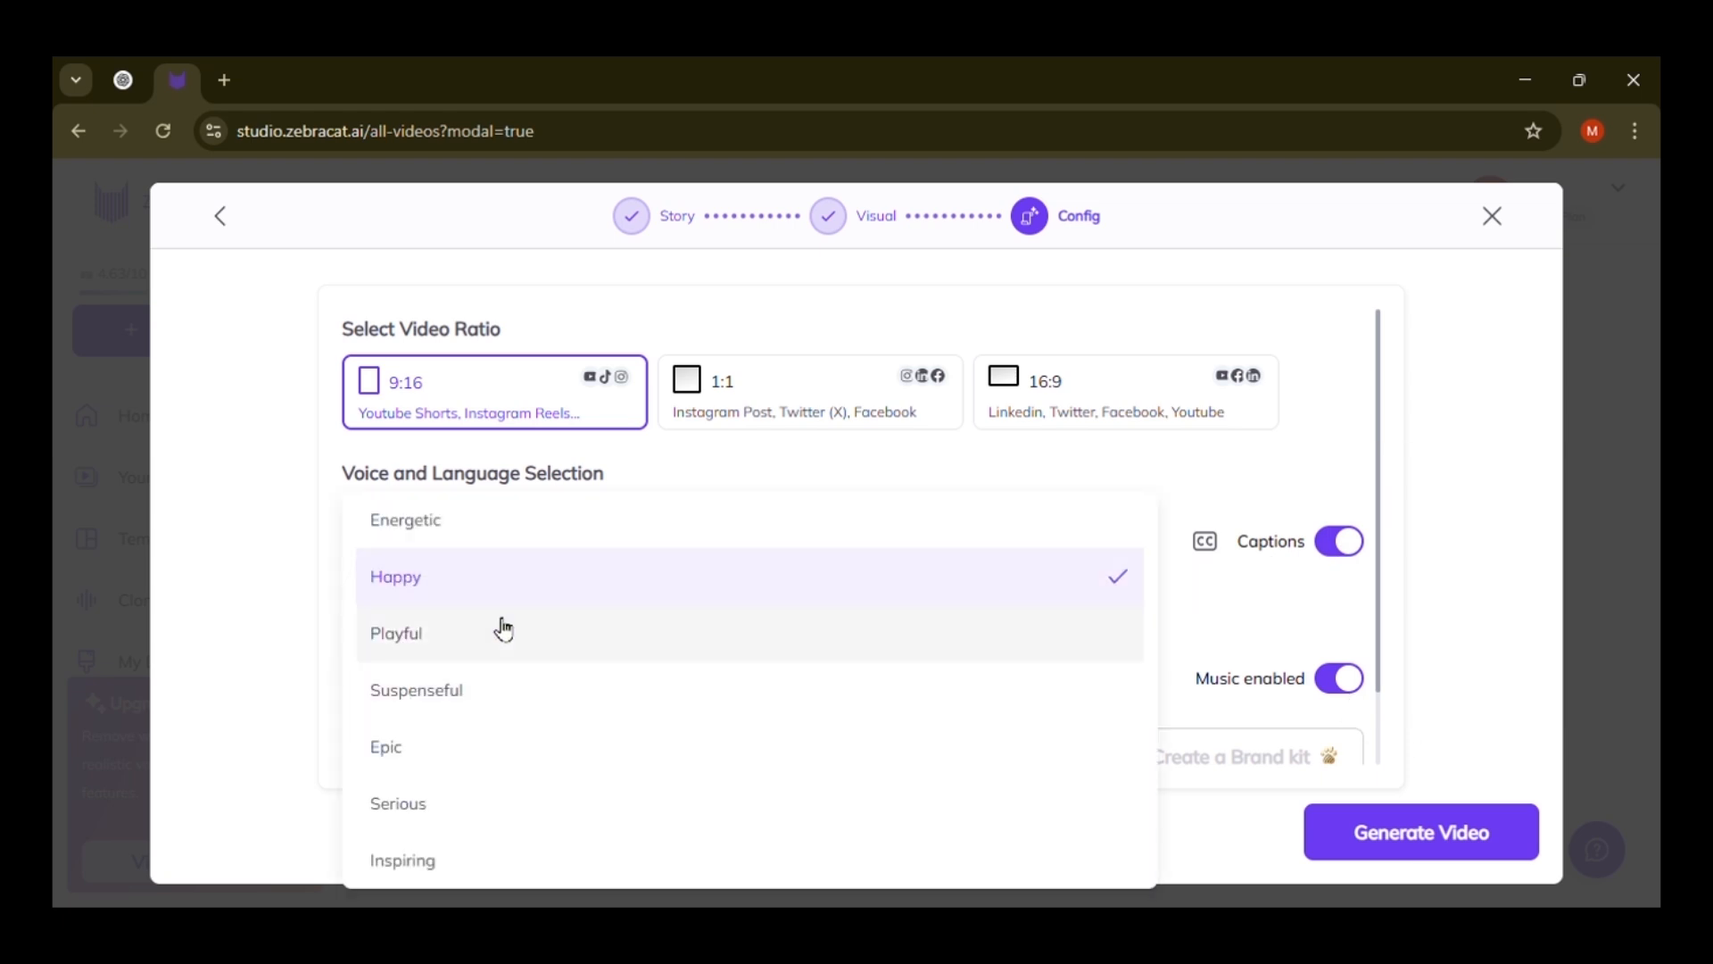
left_click(432, 593)
scroll(1276, 704, "down", 1)
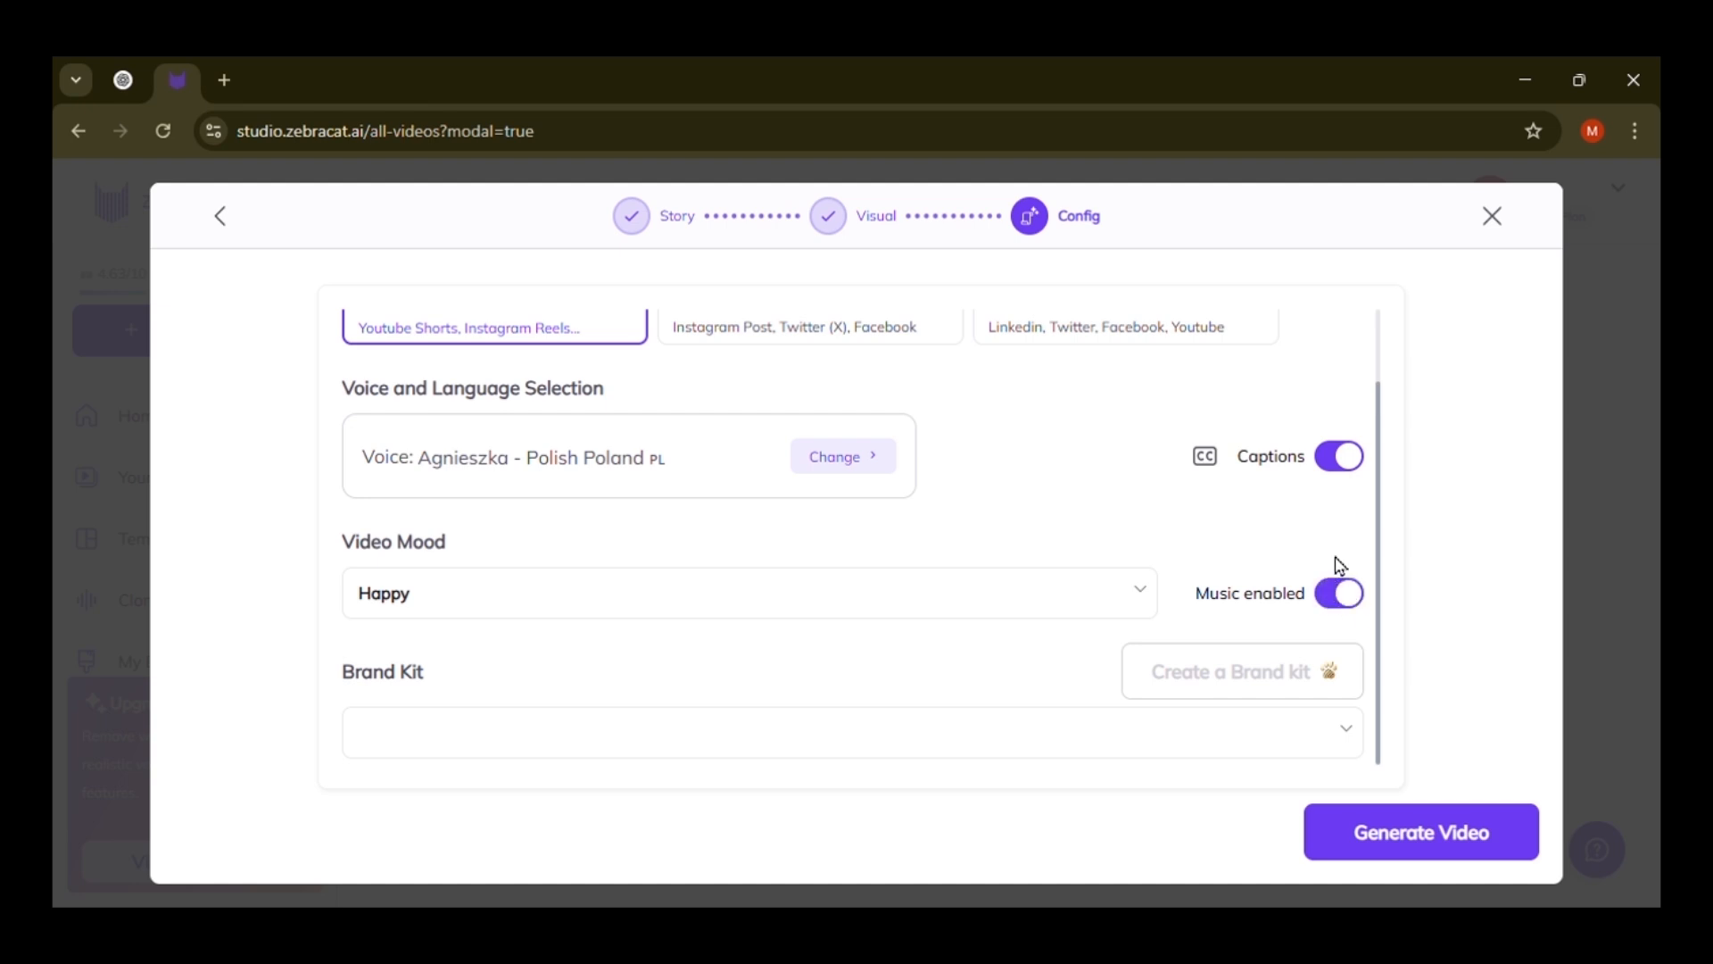
left_click(1448, 829)
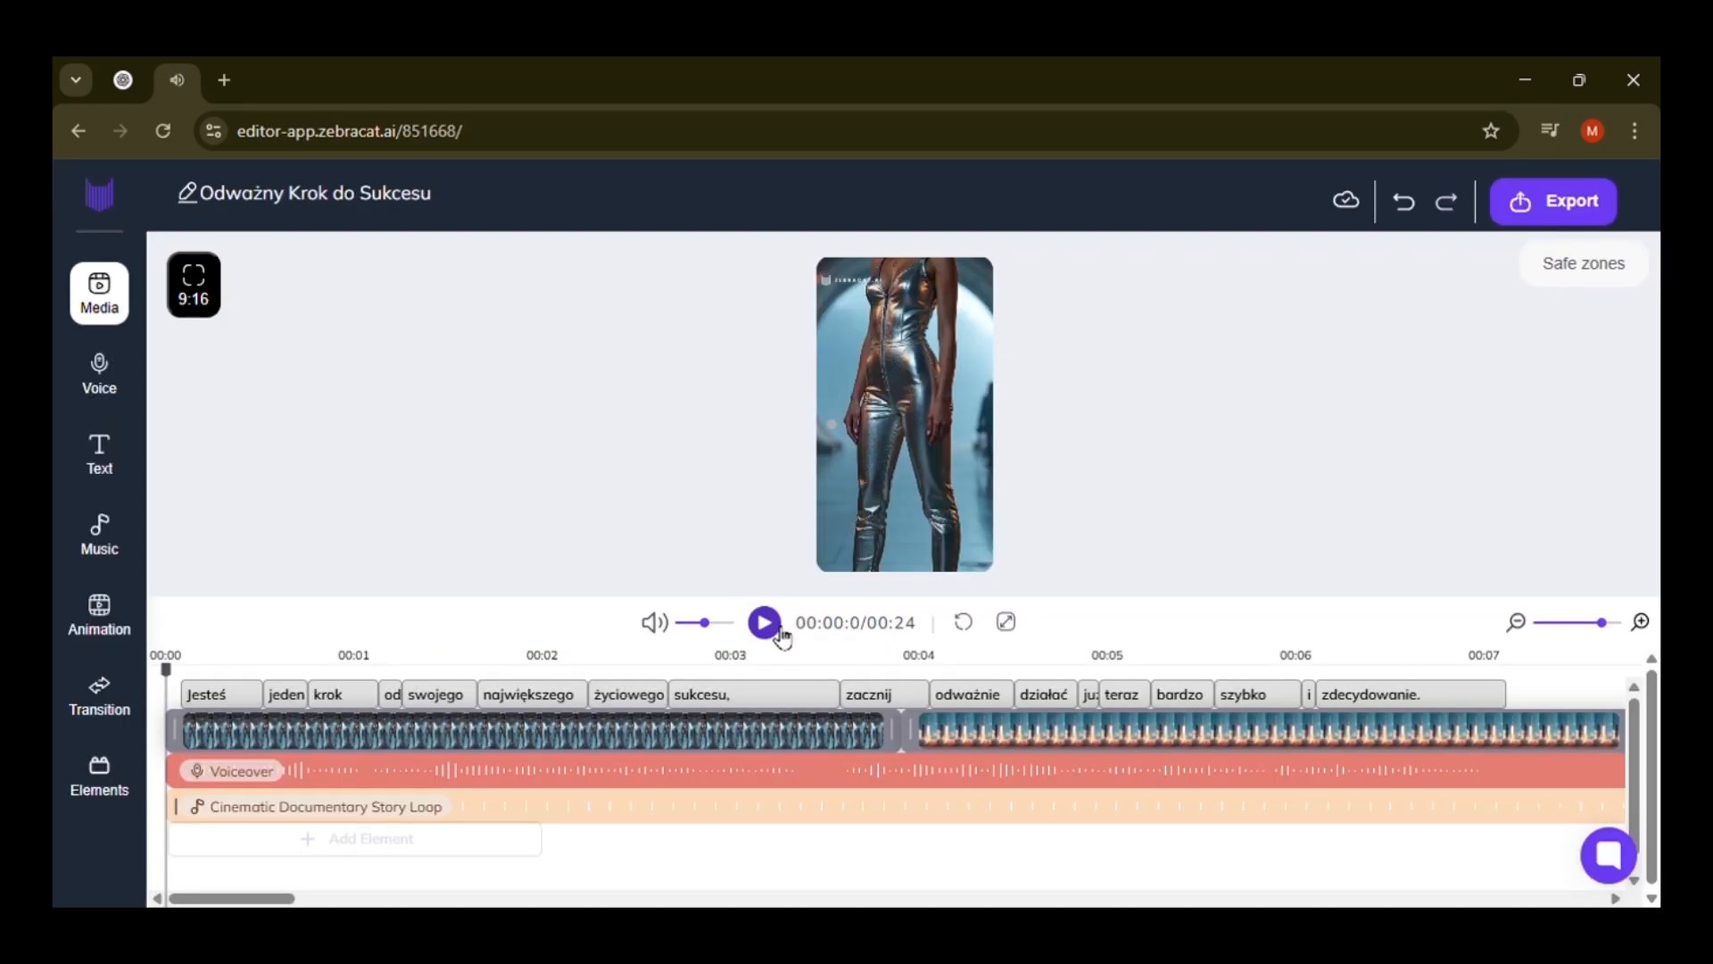
Play the first few seconds of the generated video in the editor and pause it
left_click(778, 630)
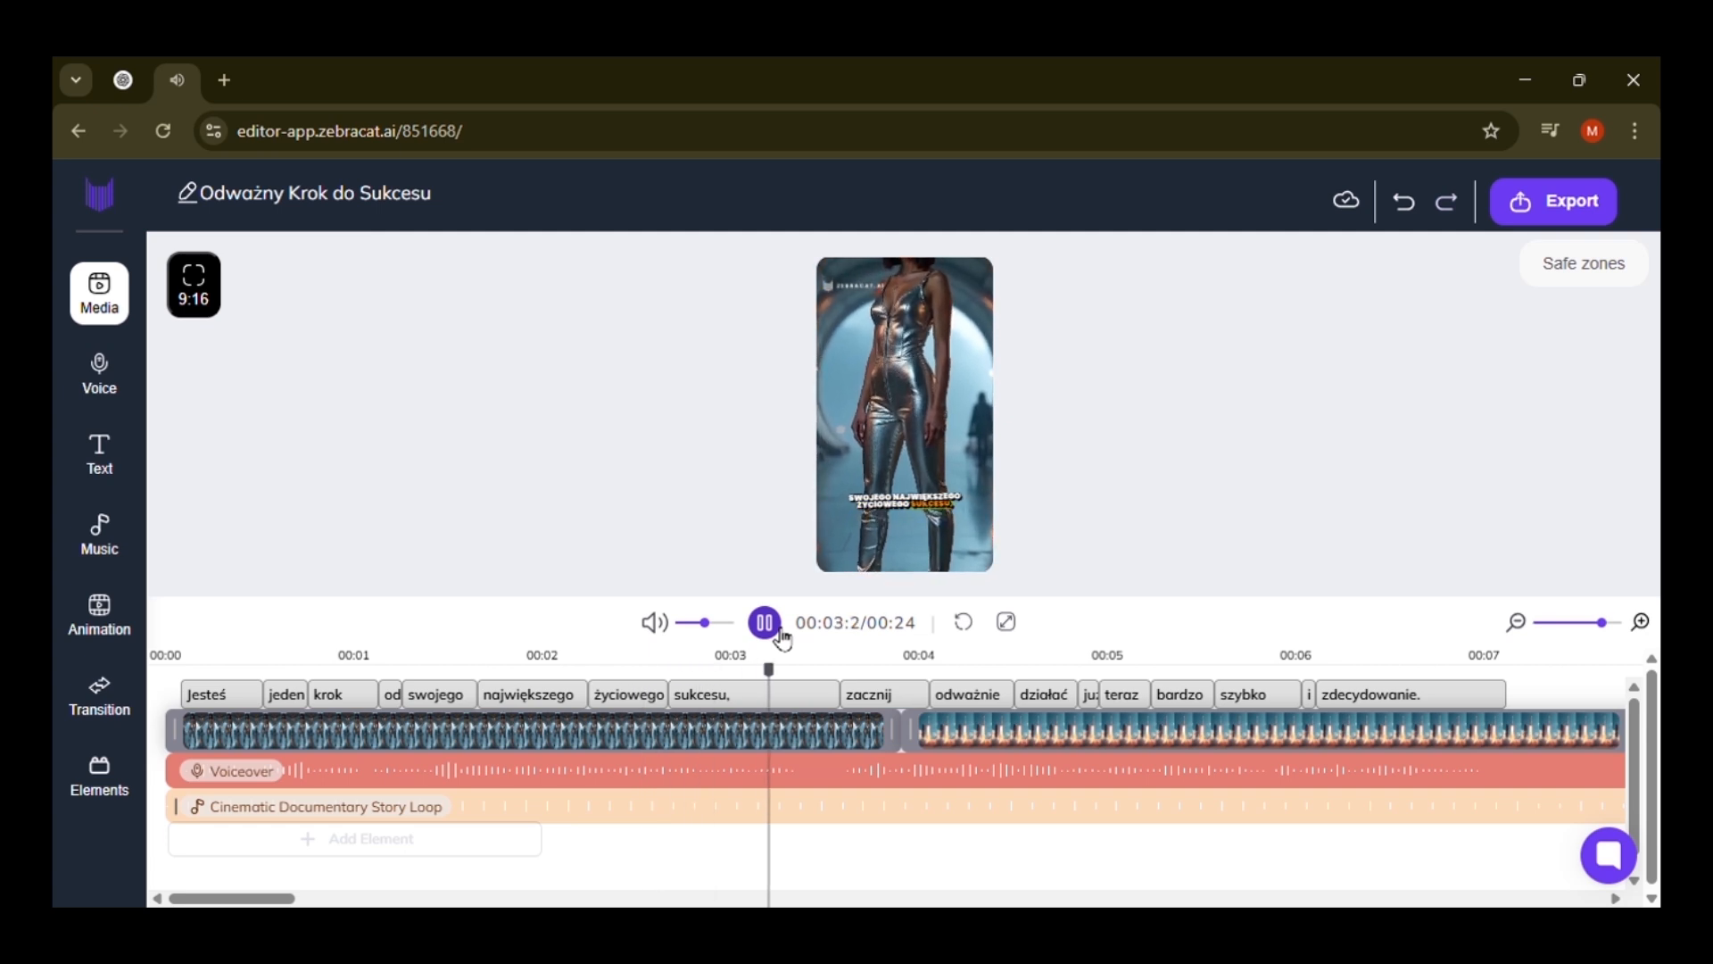
left_click(783, 637)
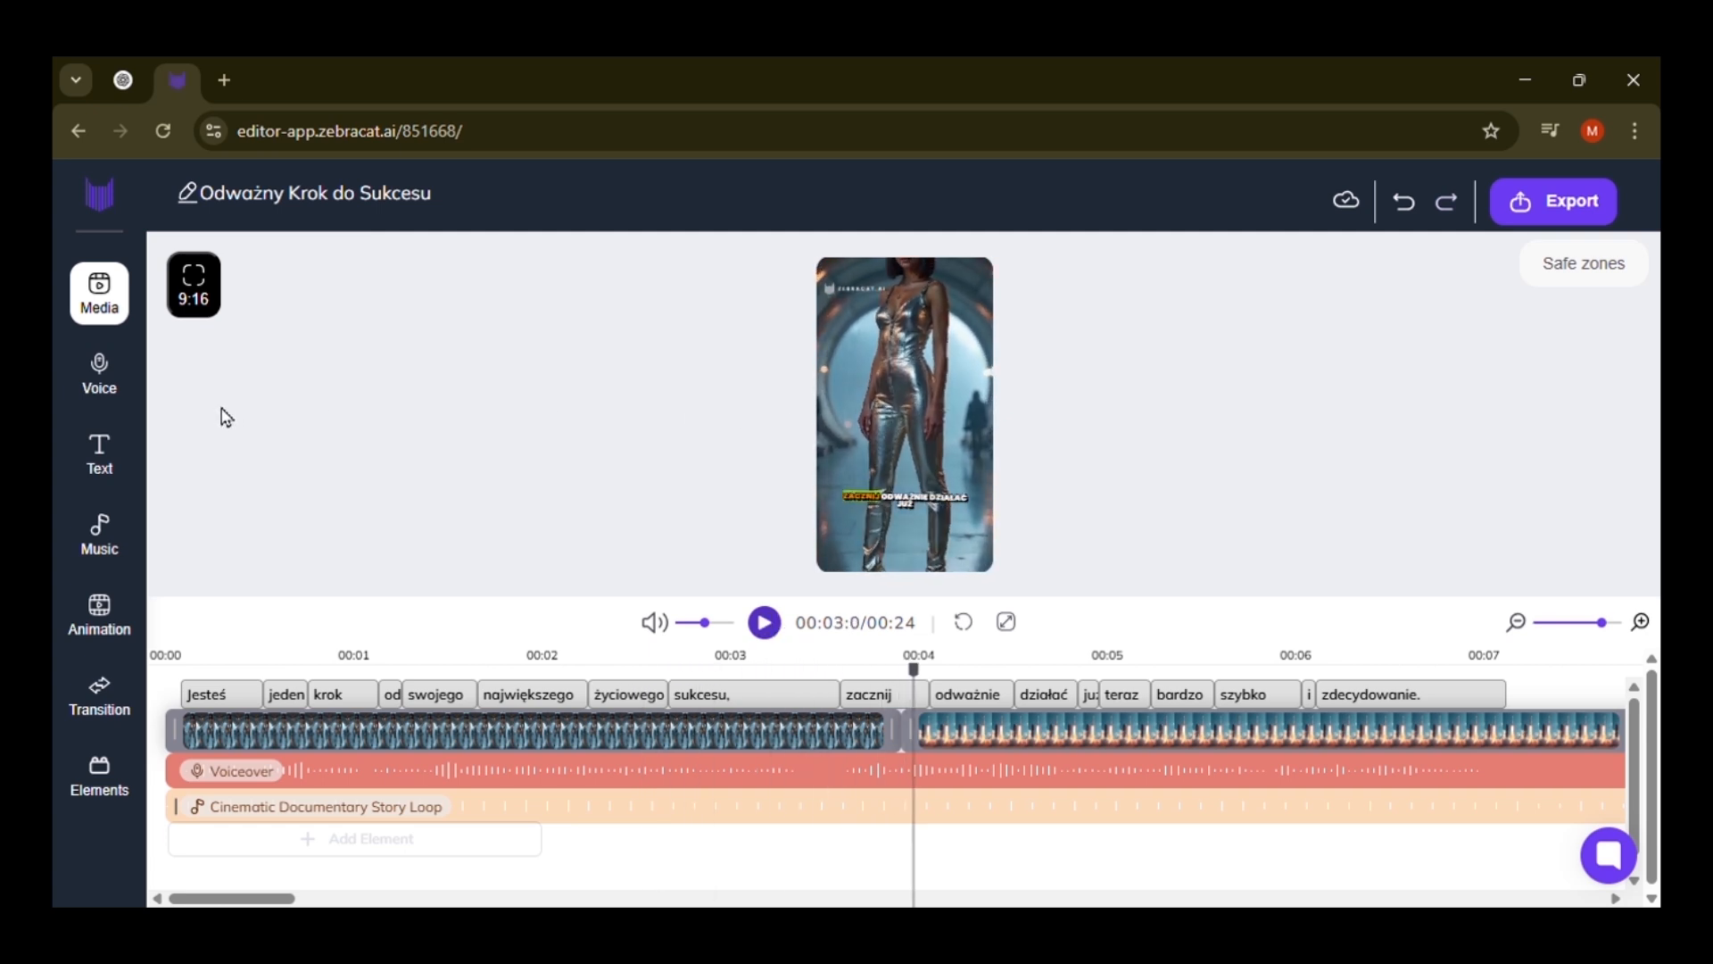
Examine the scene list of the generated video, including the image descriptions of Scene 1 and Scene 2
left_click(99, 293)
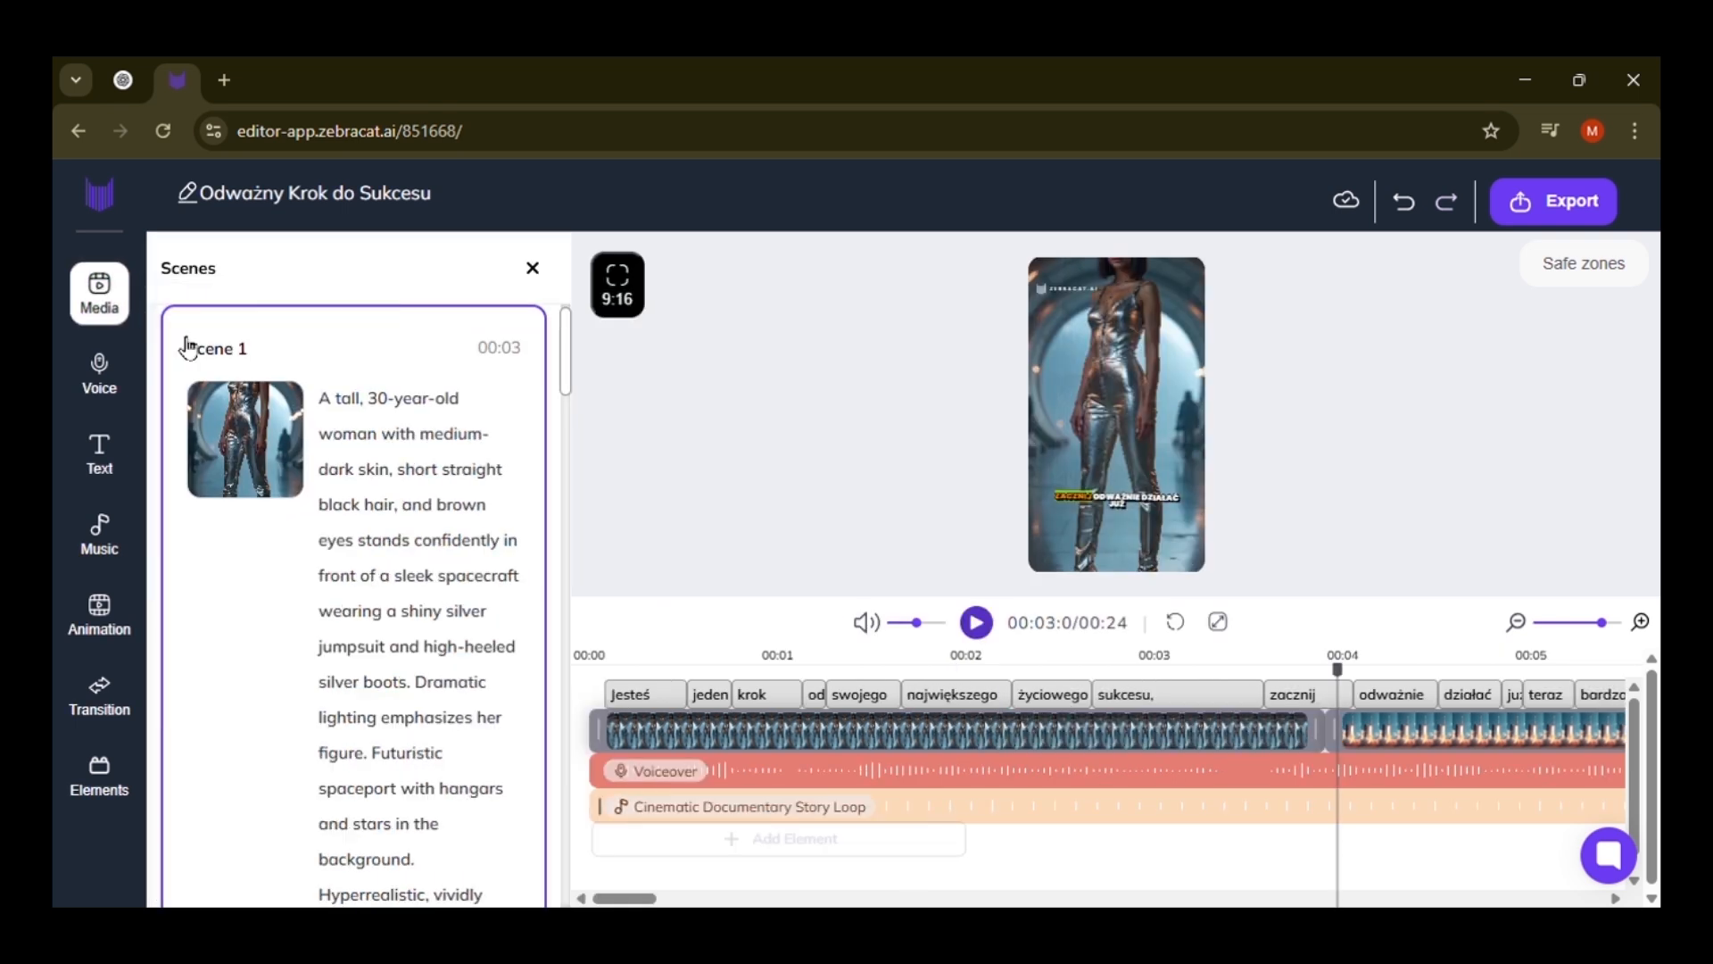
scroll(339, 607, "down", 4)
mouse_move(343, 613)
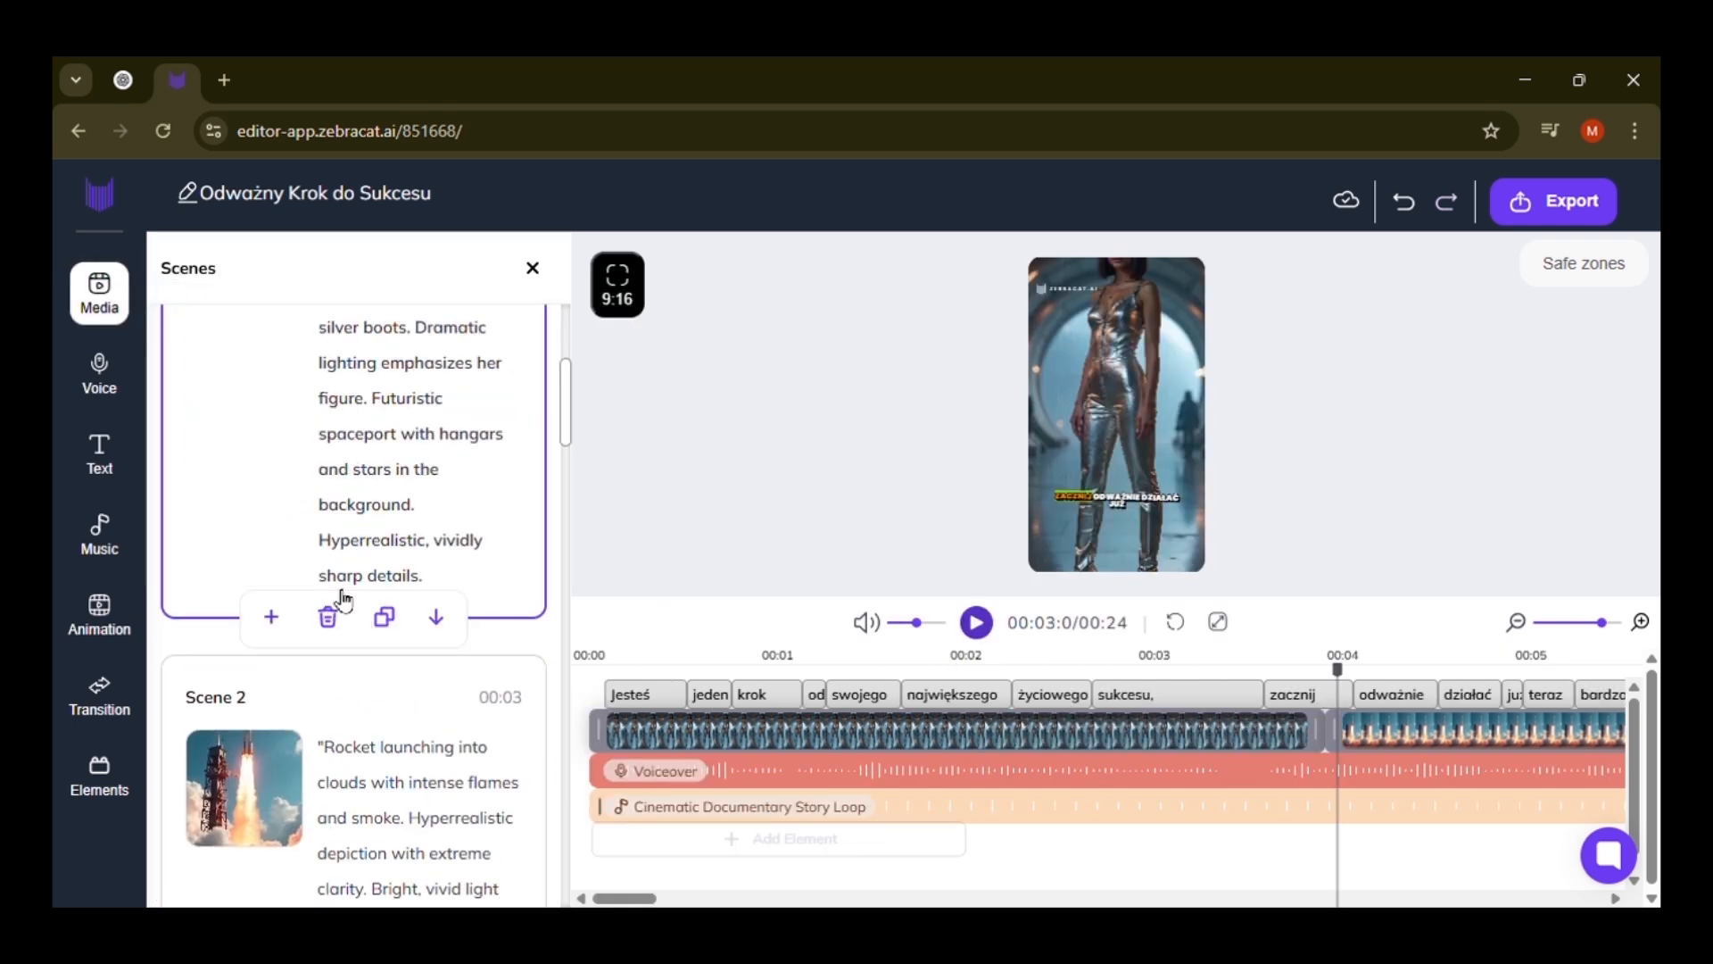
Apply a different text effect to the video's captions and view the background music options
left_click(99, 373)
left_click(501, 760)
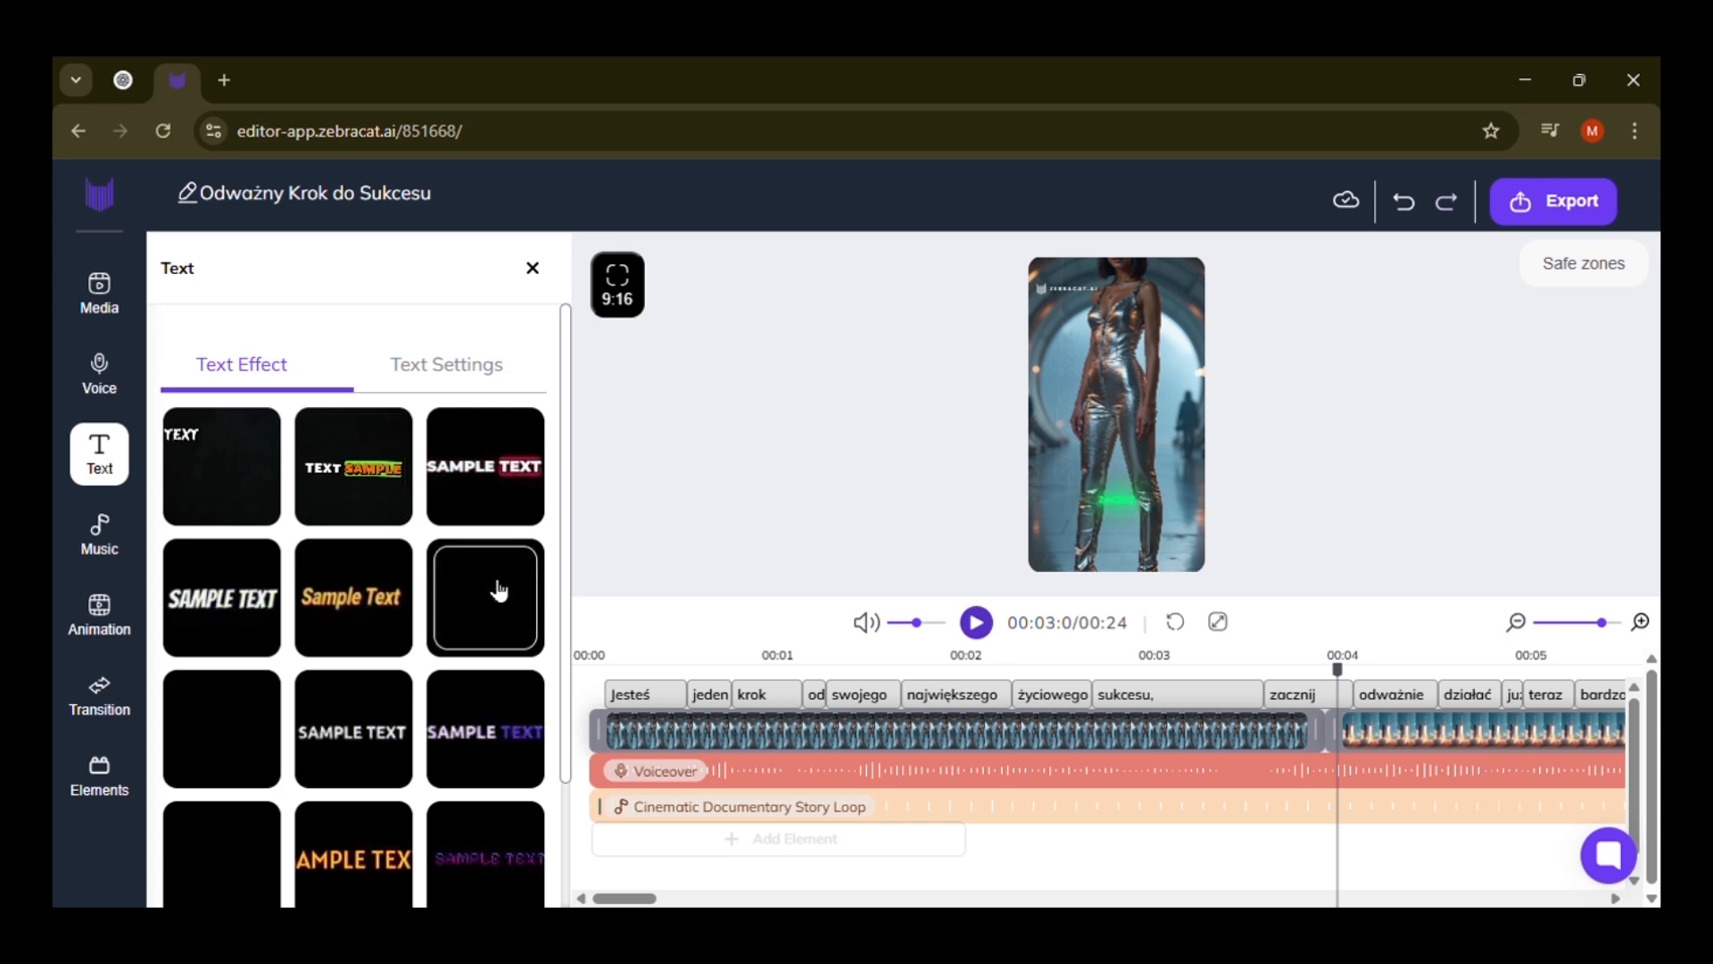
left_click(109, 548)
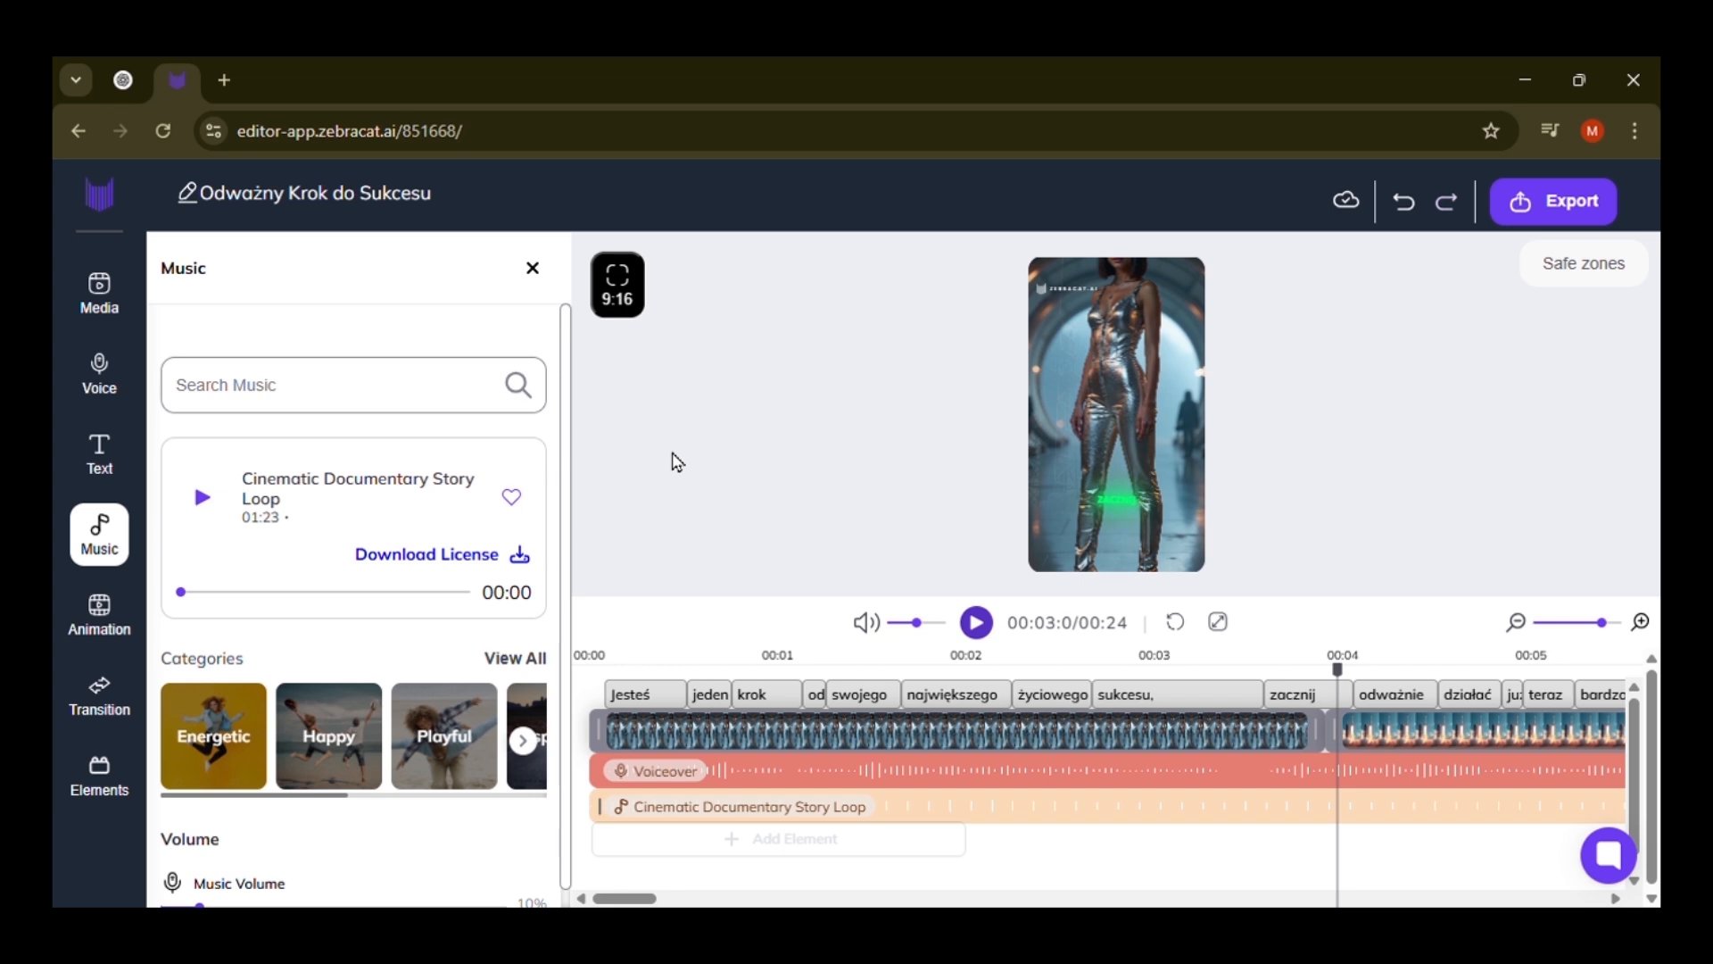
Export the video at 720 resolution with medium compression by preparing it for download
left_click(1609, 221)
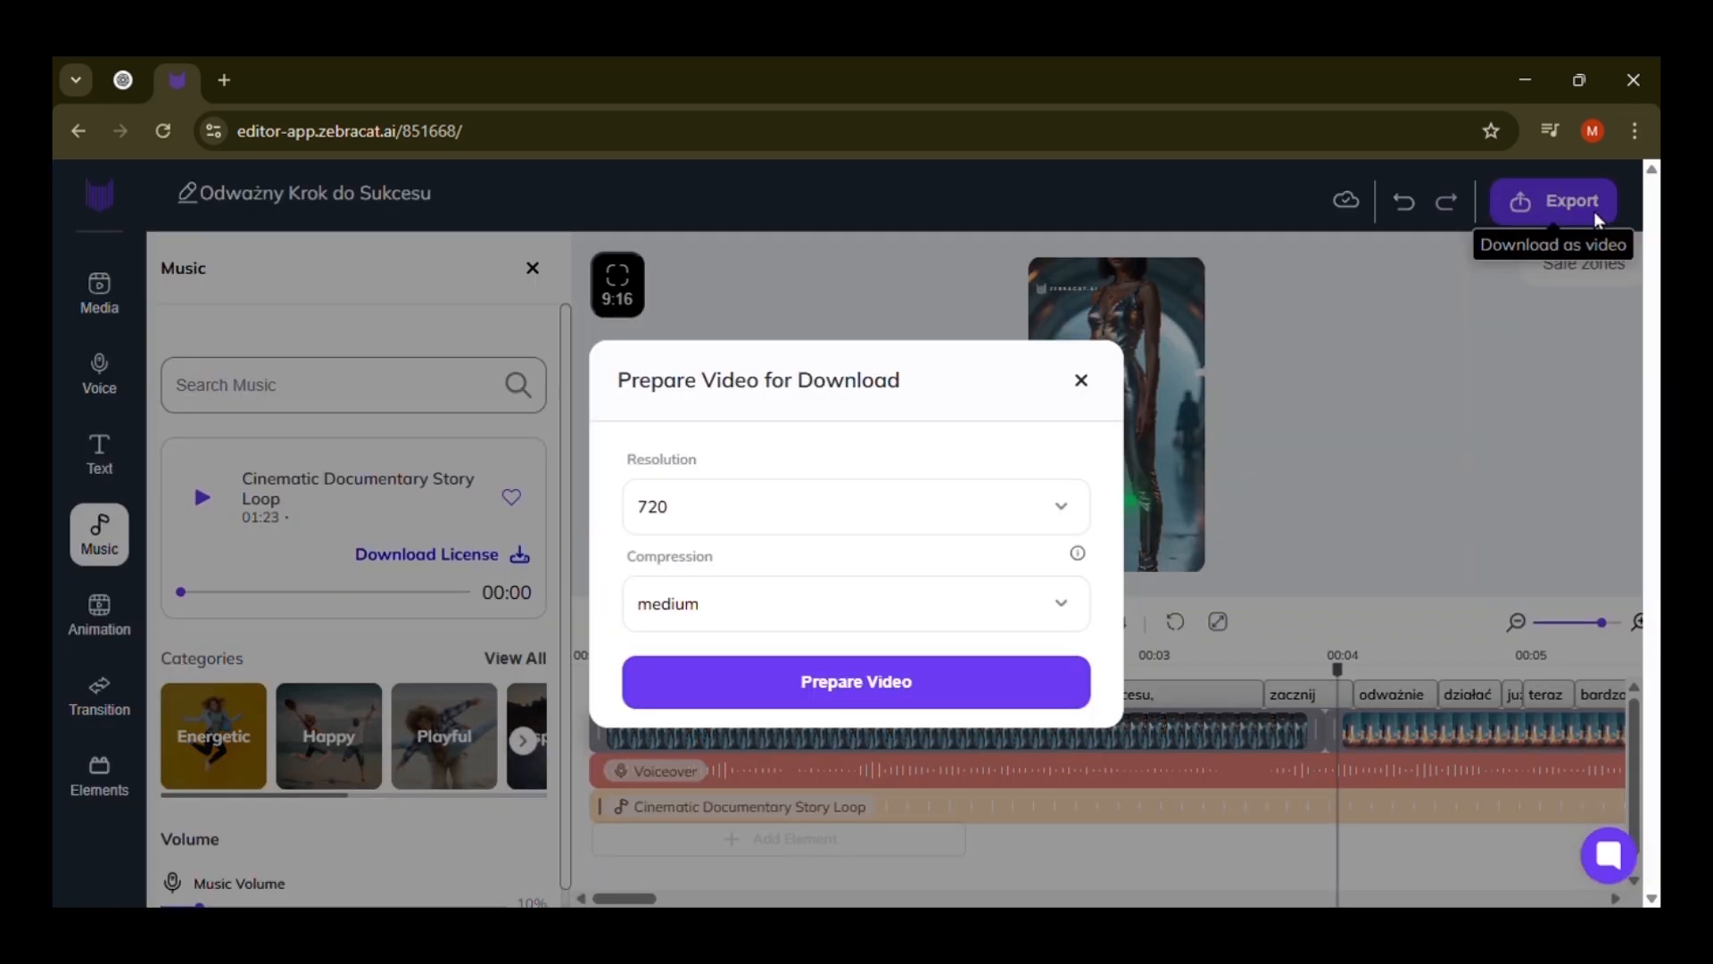
left_click(900, 682)
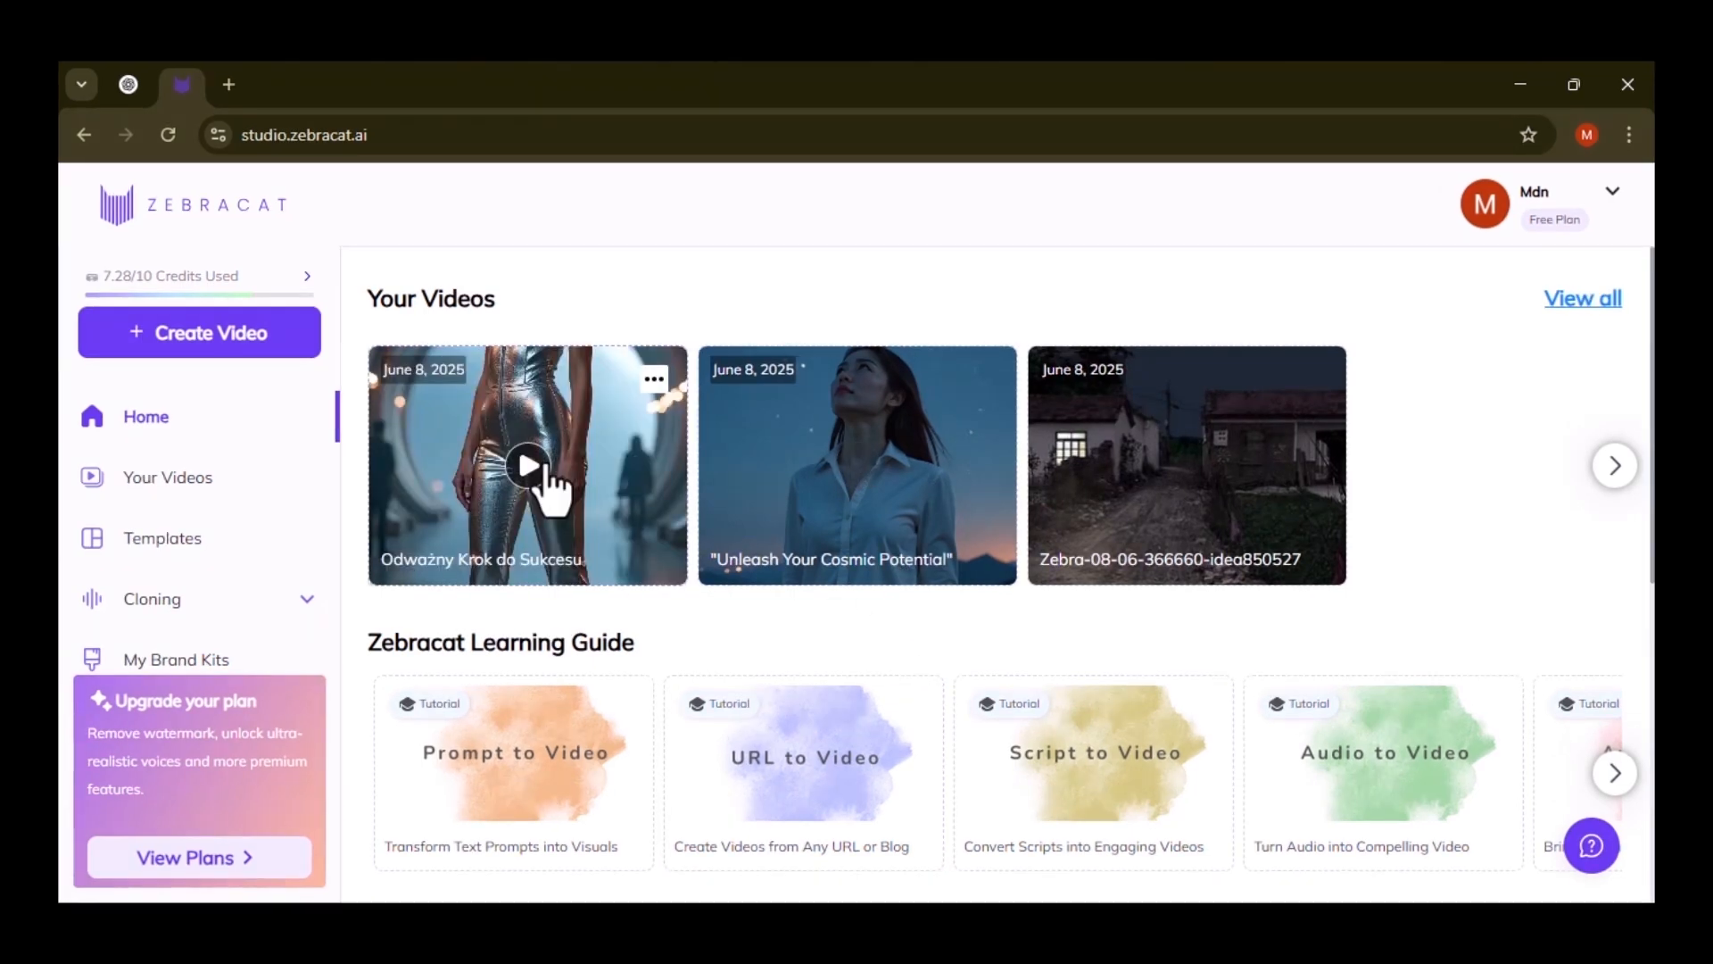
Play the finished video "Odważny Krok do Sukcesu" from the studio home page and download it
left_click(531, 468)
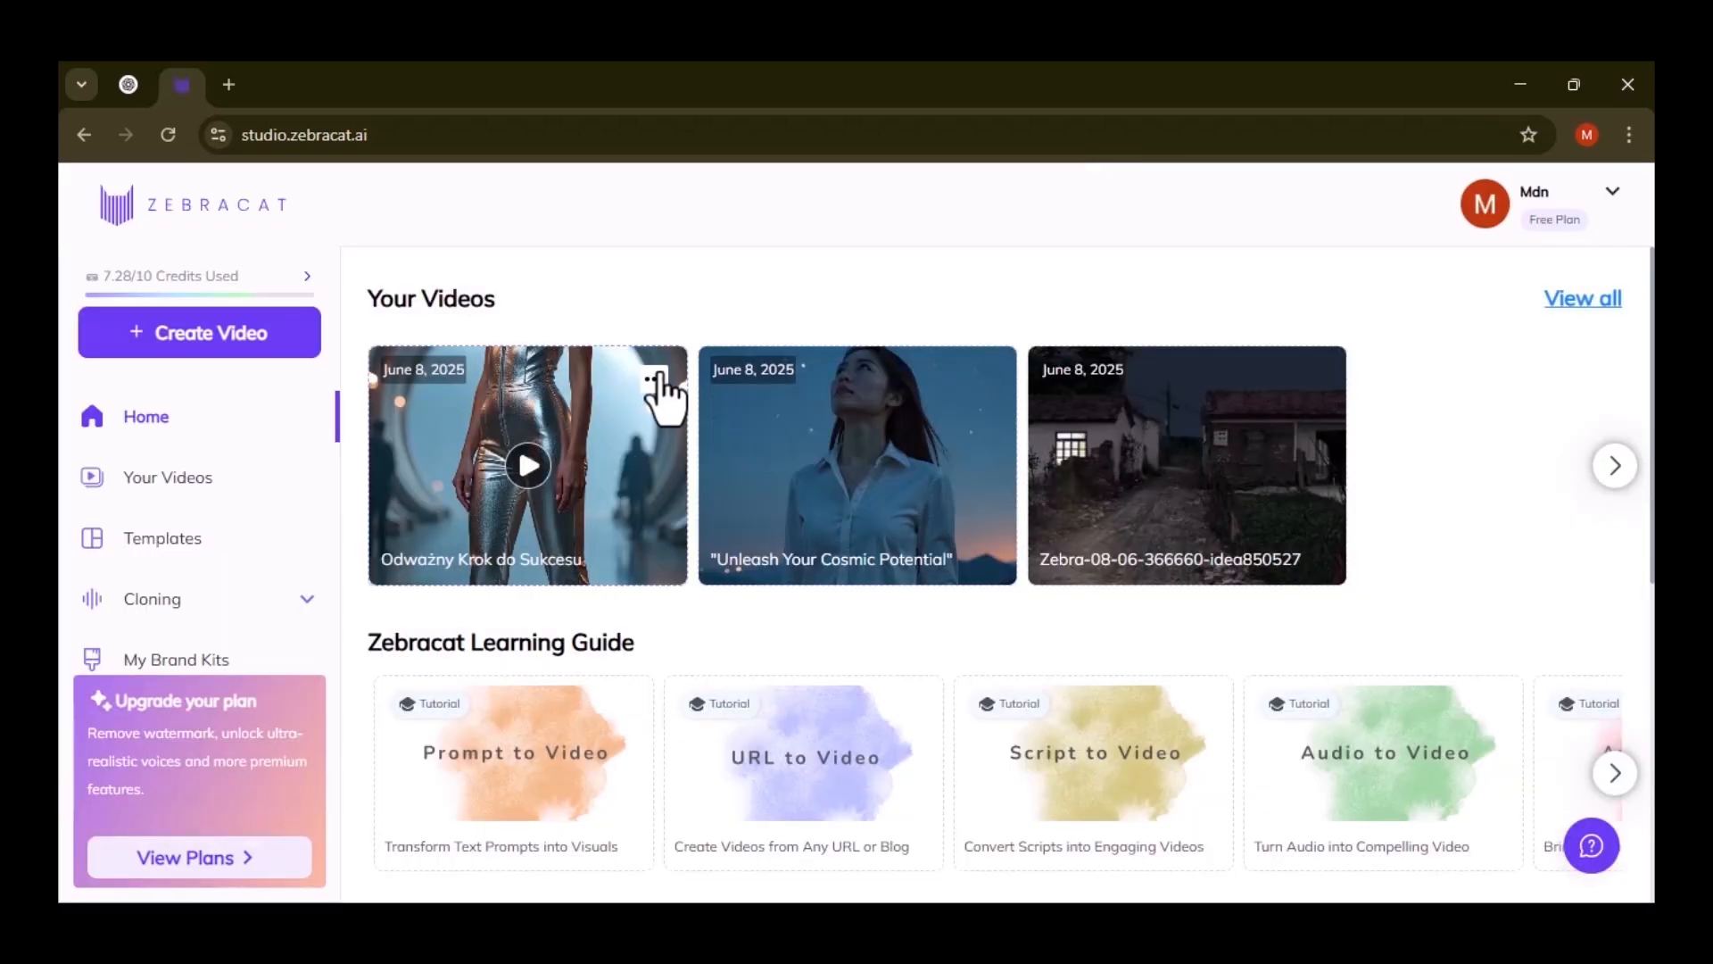
left_click(656, 380)
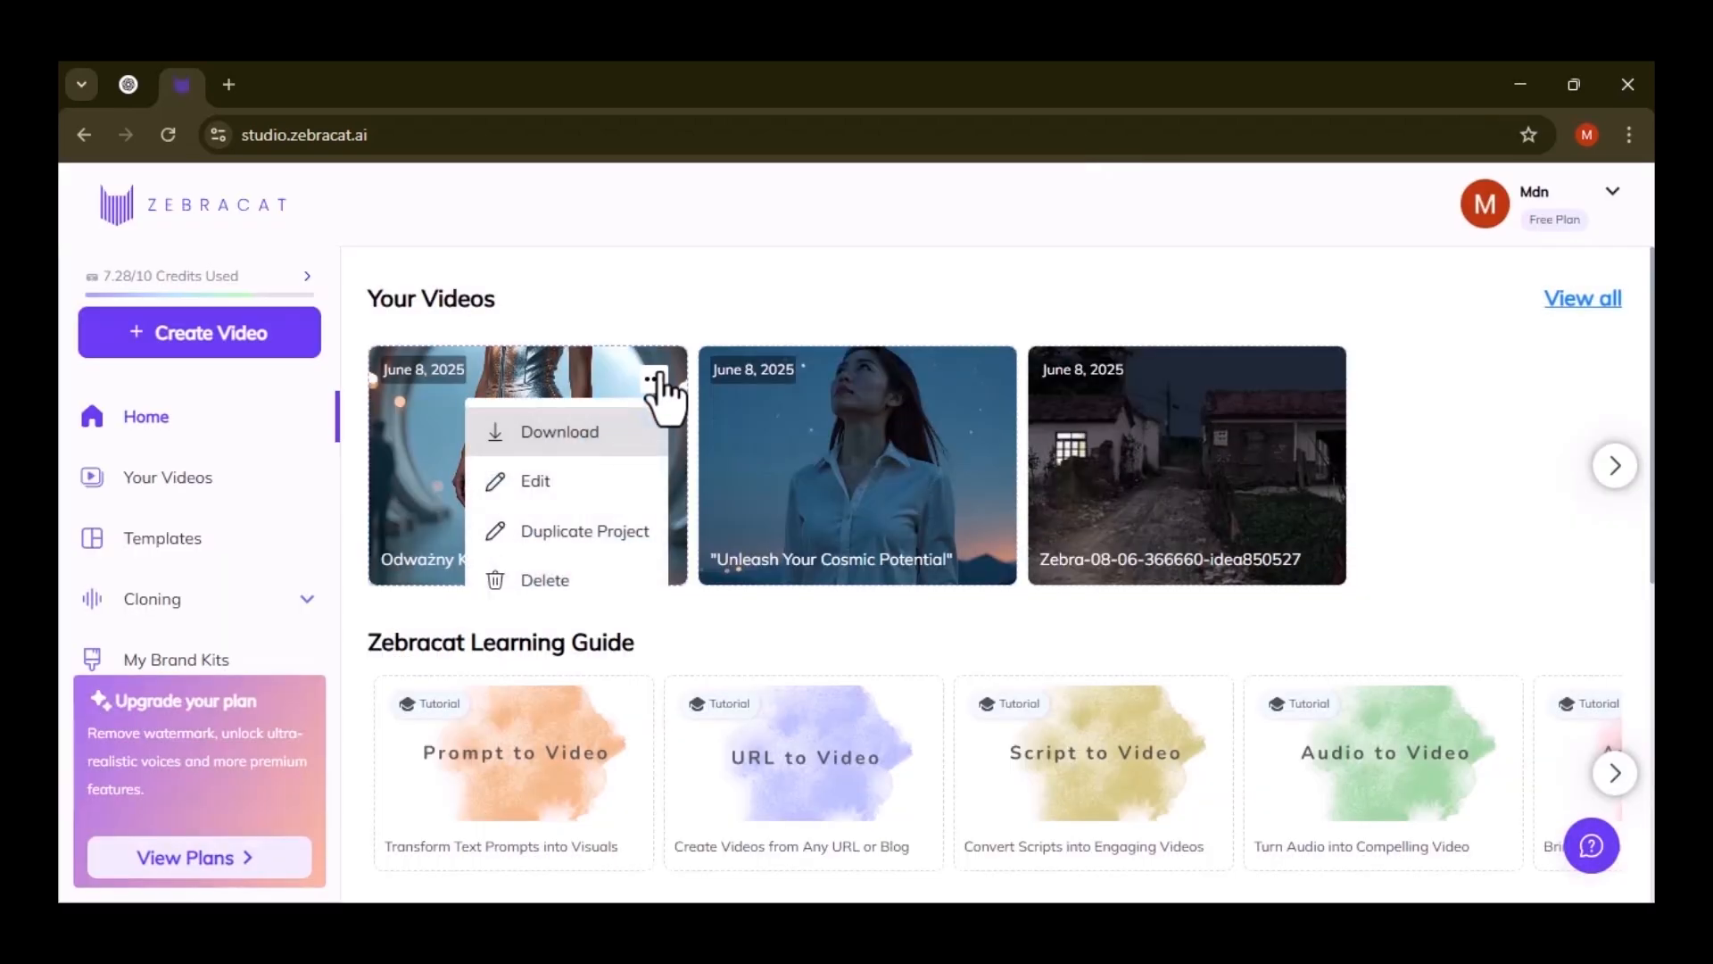
left_click(595, 437)
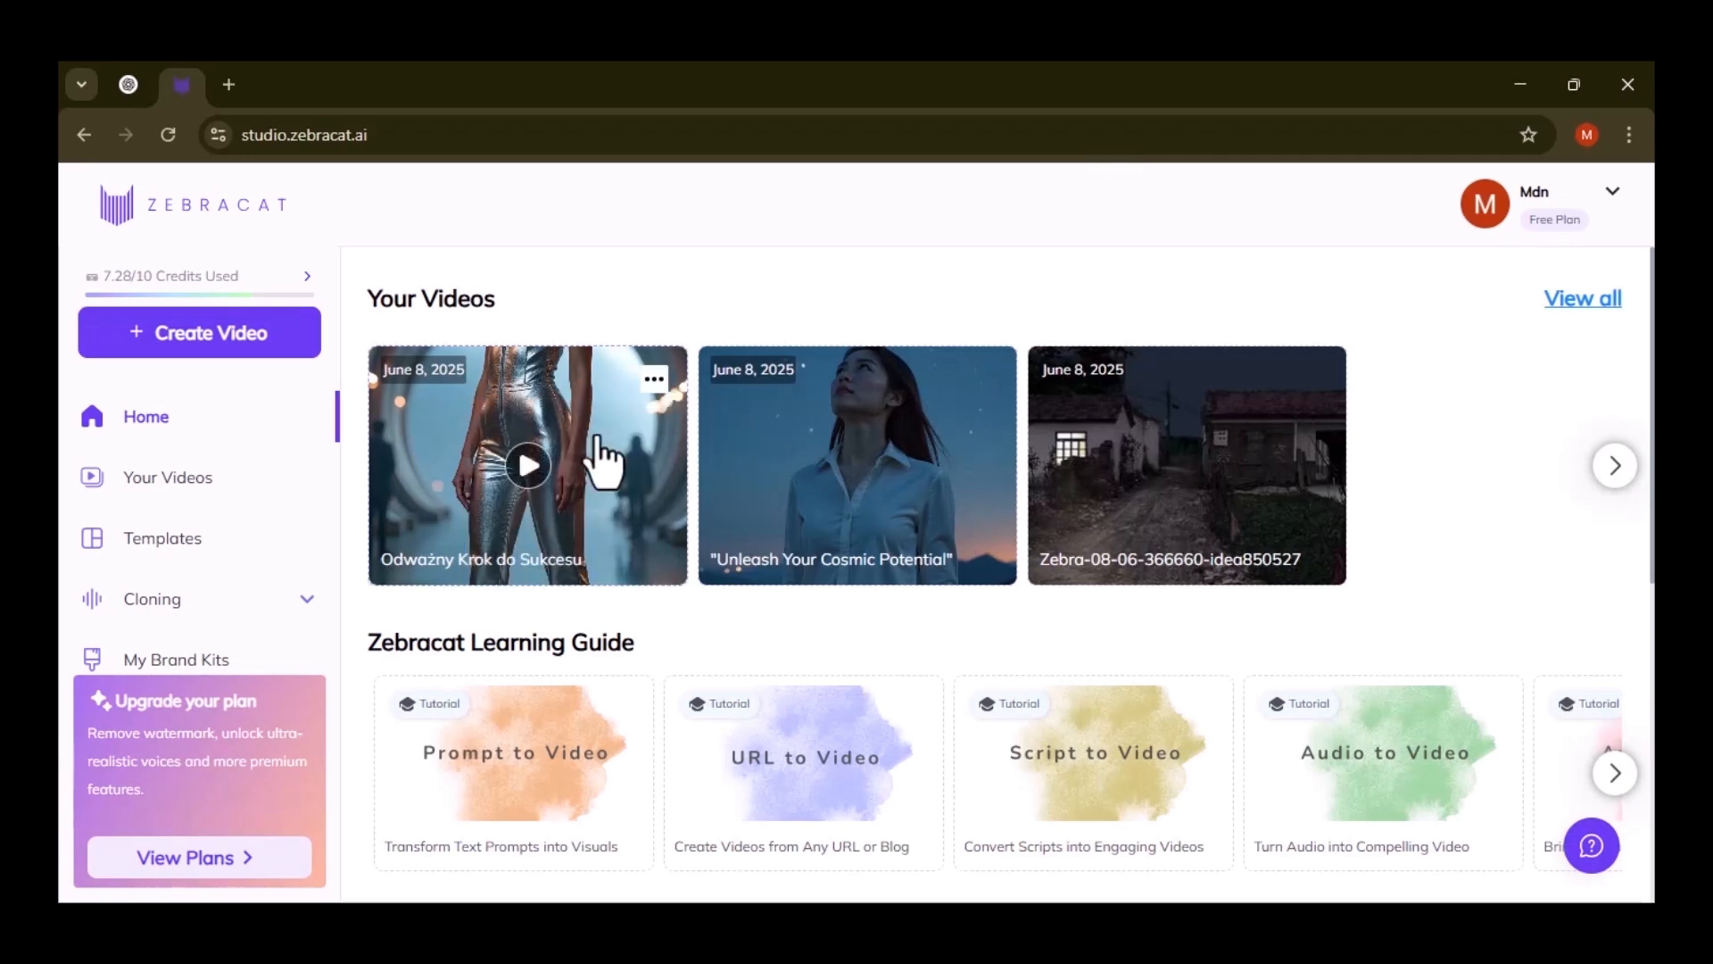